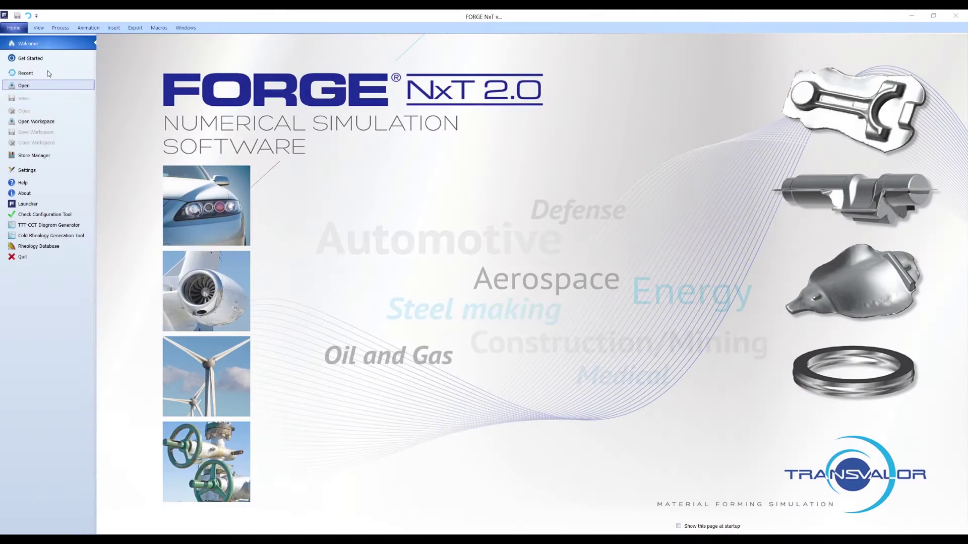
Step: Start a Hot Forging - Single Stage process and rename its upper die to Punch
click(31, 59)
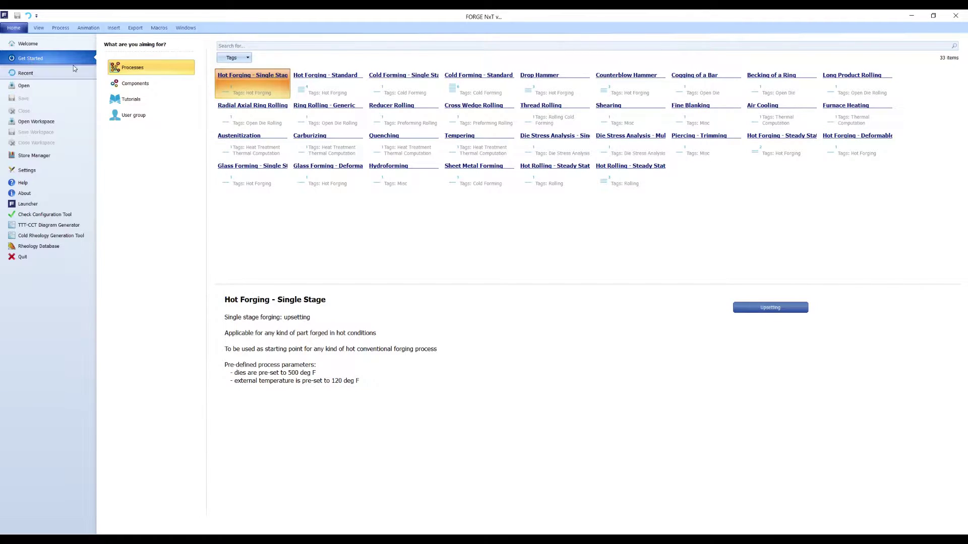
double_click(260, 85)
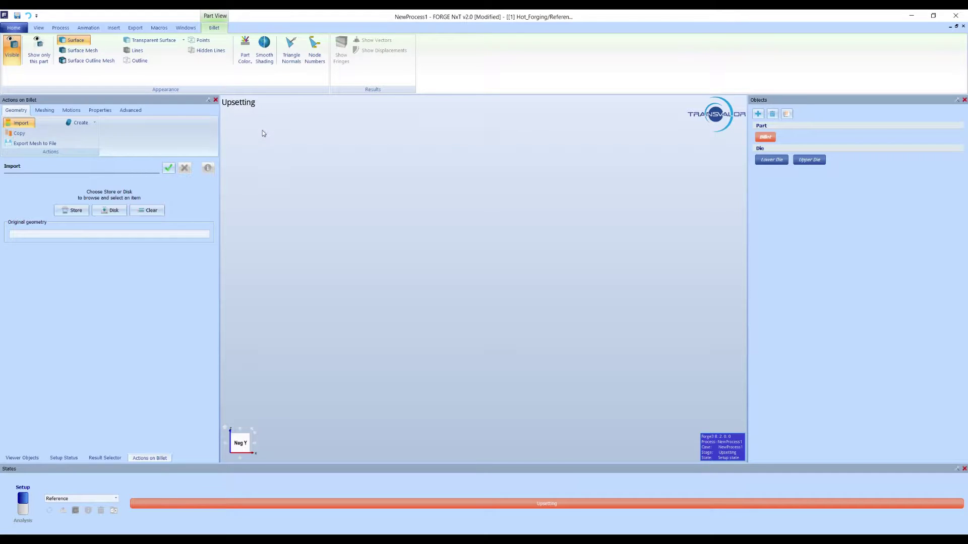
click(810, 161)
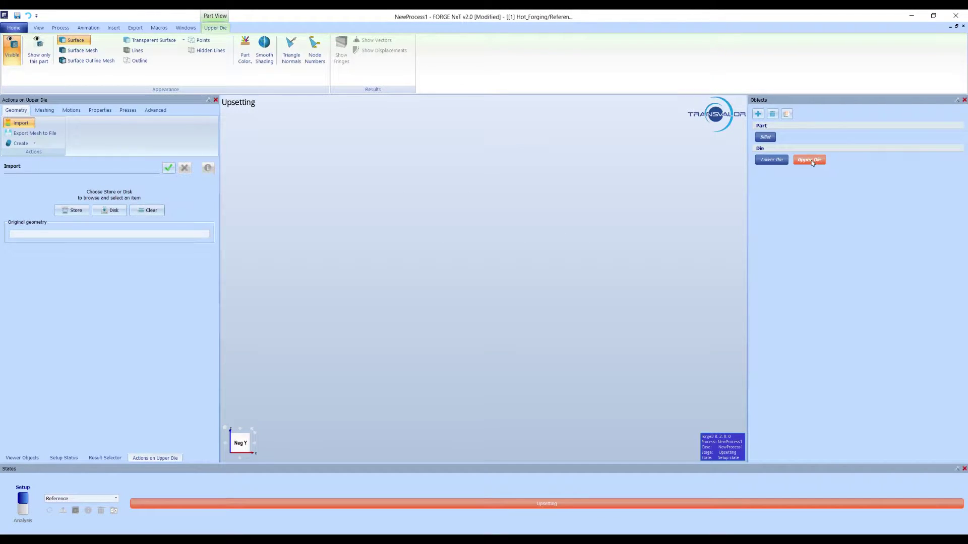
click(812, 161)
key(BackSpace)
text(Punch)
key(Return)
Step: Add a die named Pin, then delete it again
click(786, 115)
key(BackSpace)
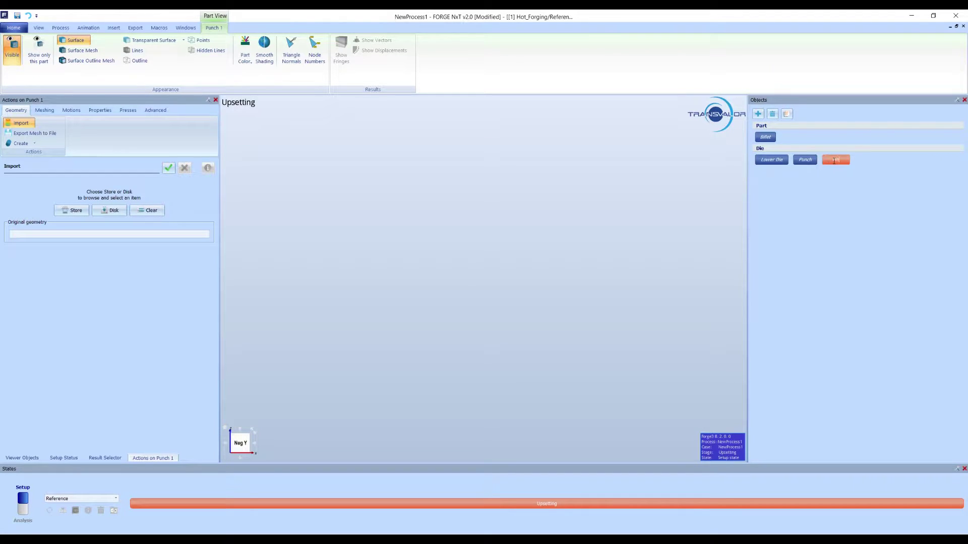
text(Pin)
key(Return)
click(773, 115)
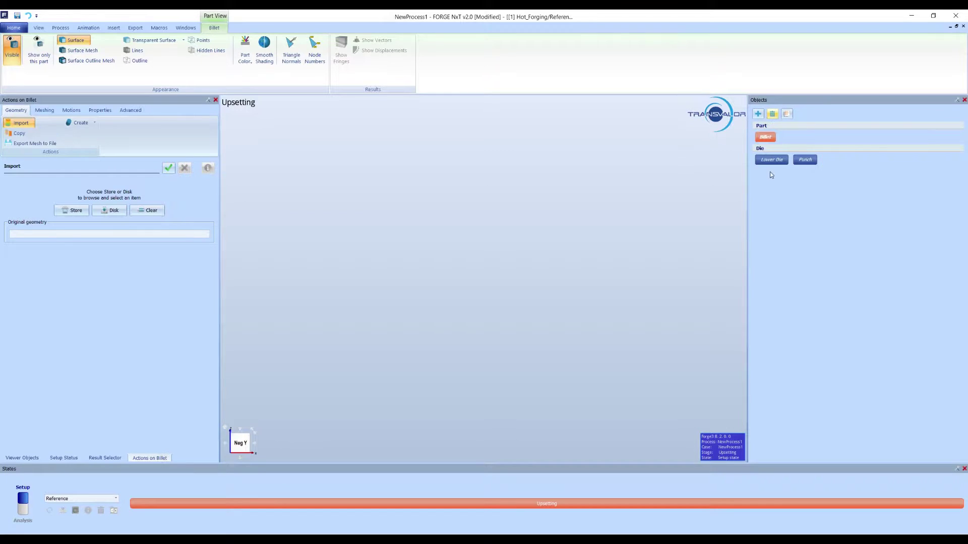
Step: From the Upsetting actions, choose Import Assembly from Disk
click(719, 203)
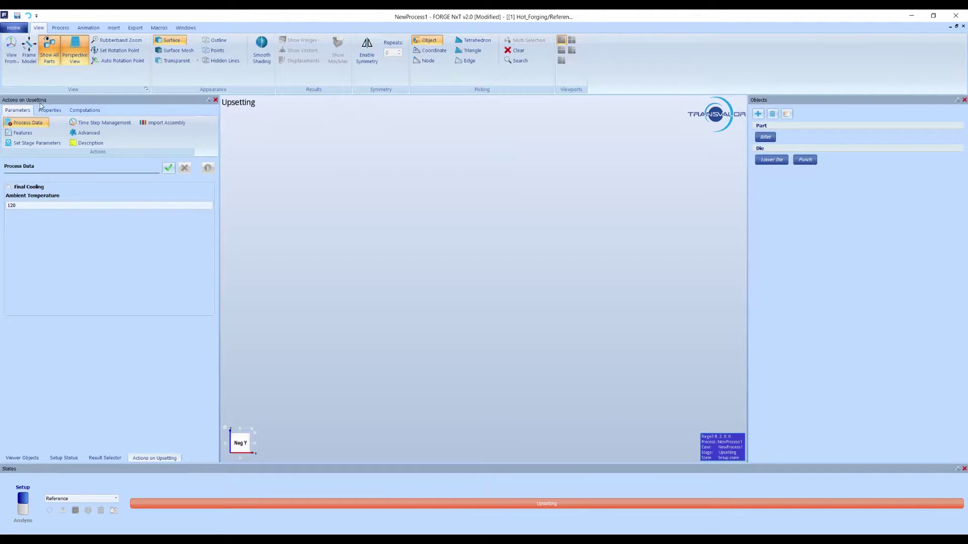
click(170, 123)
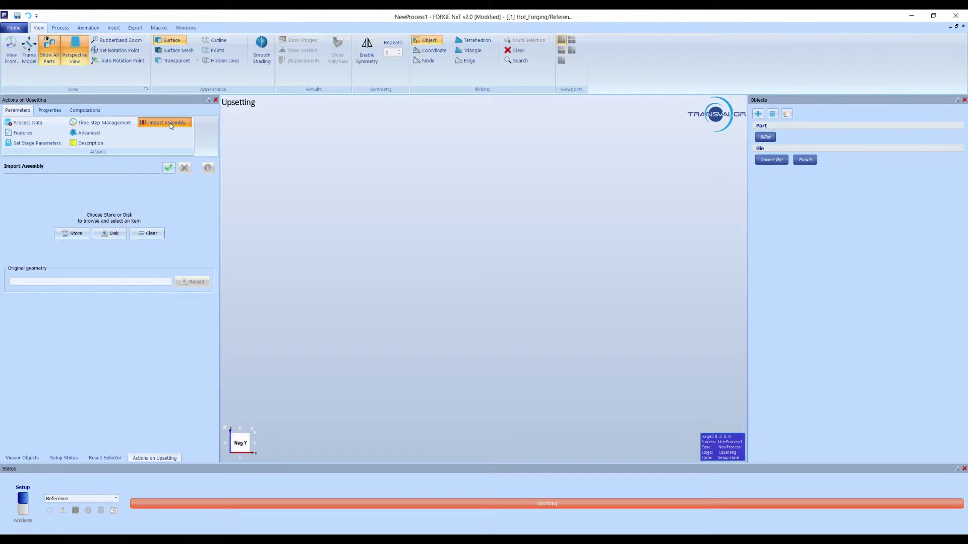
click(119, 234)
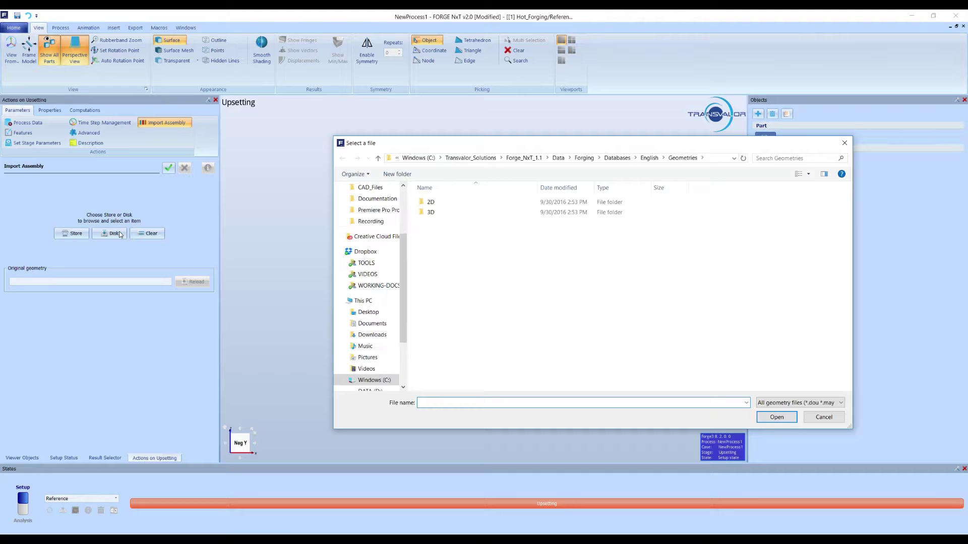
Step: Select Standard_Press in Desktop > CAD_Files and confirm in Properties that it is an .stl file
click(367, 313)
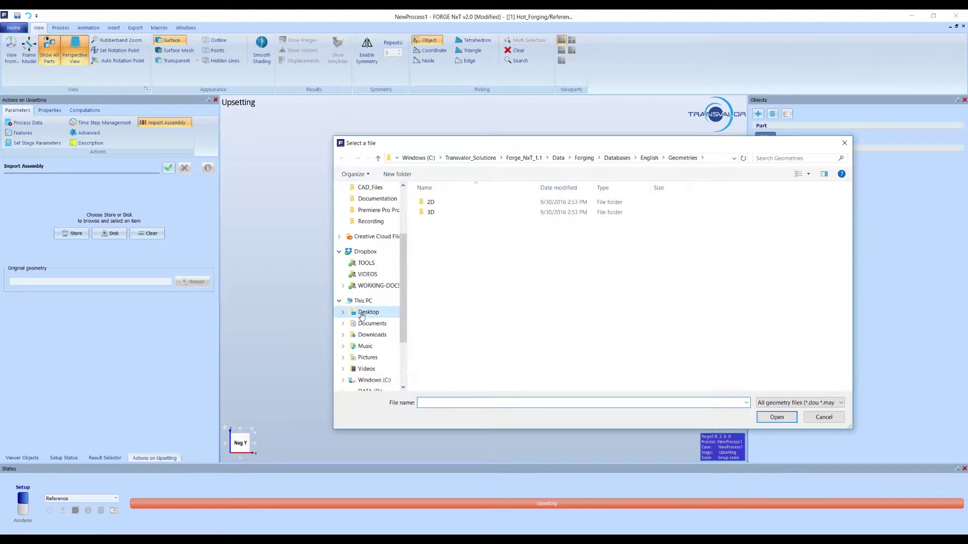
double_click(437, 222)
click(436, 203)
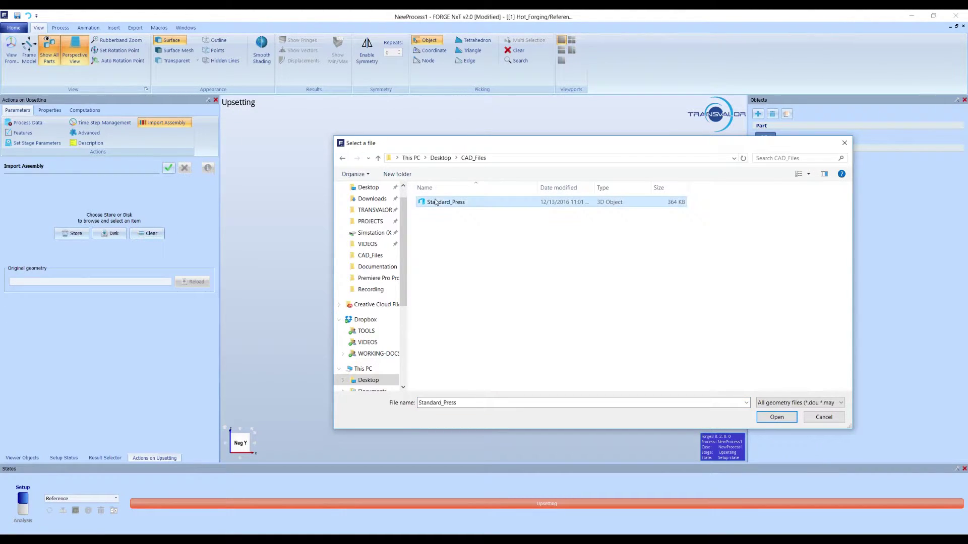
right_click(436, 203)
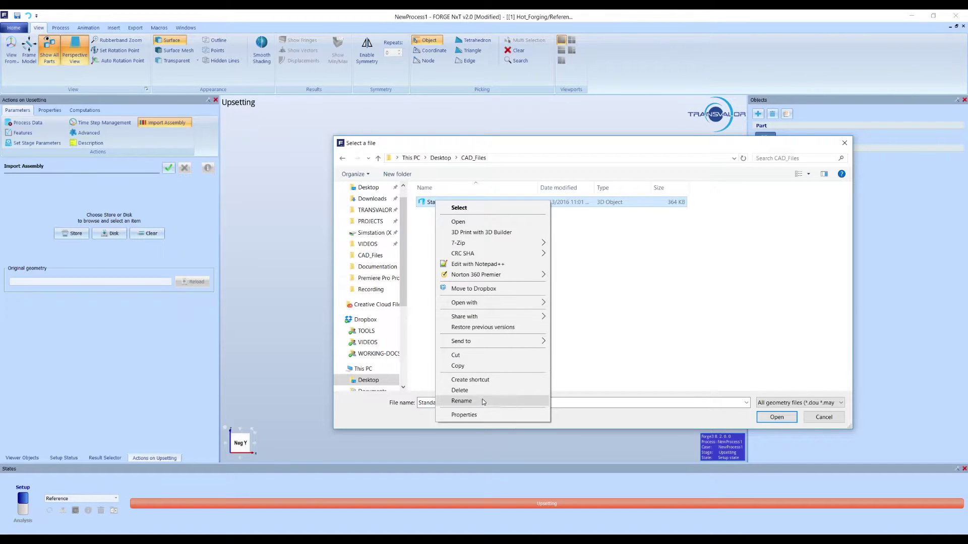
click(487, 415)
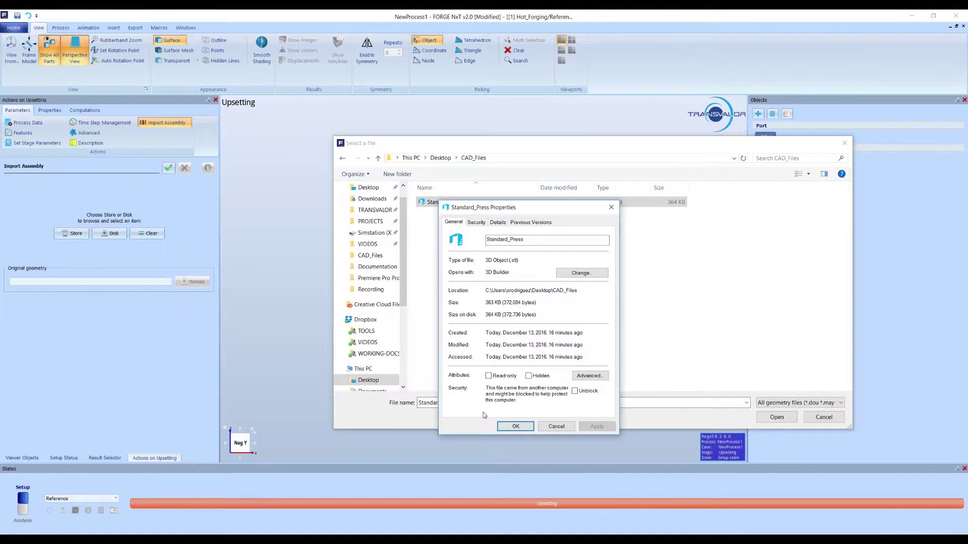
drag(507, 260, 525, 261)
click(515, 426)
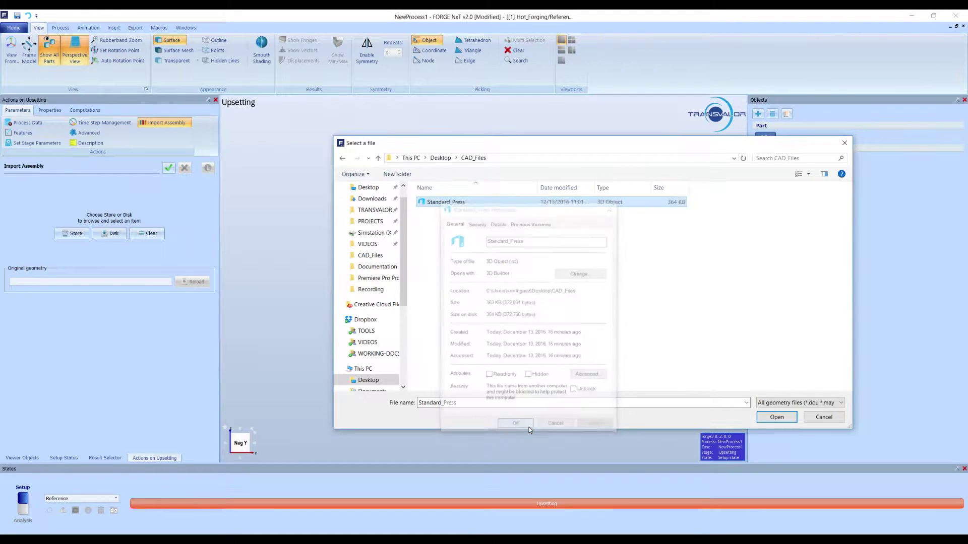
Step: Import Standard_Press and map part_0 to Punch, part_1 to Billet and part_2 to Lower_Die
double_click(445, 202)
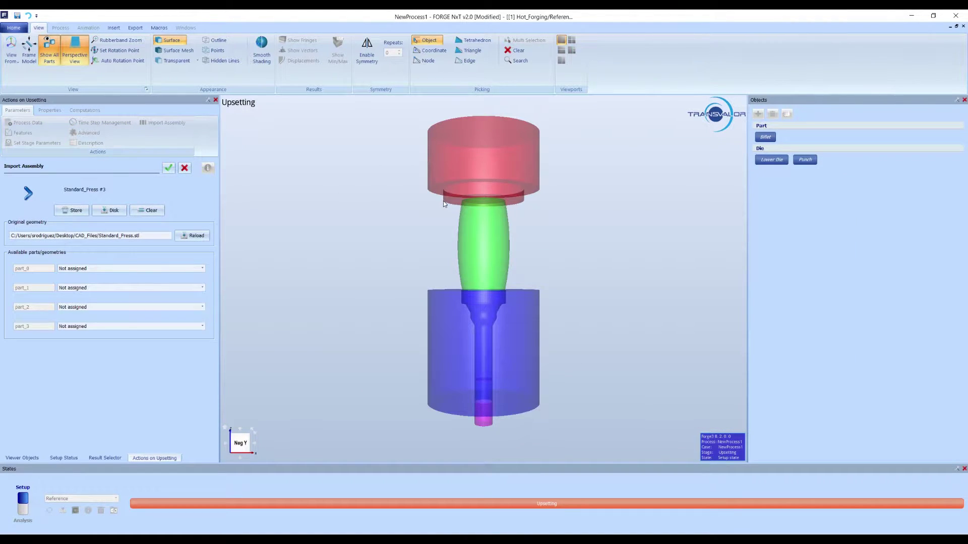
click(114, 269)
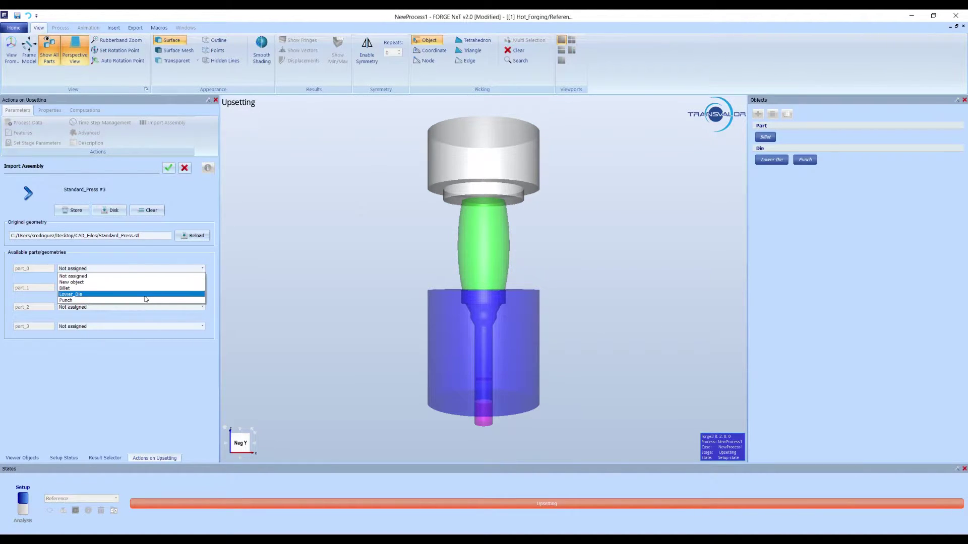
click(126, 301)
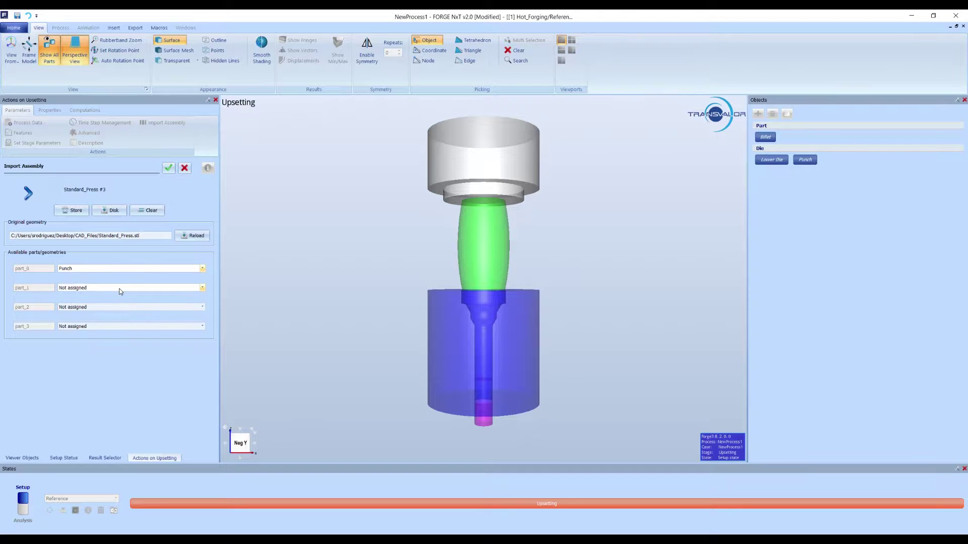
click(120, 288)
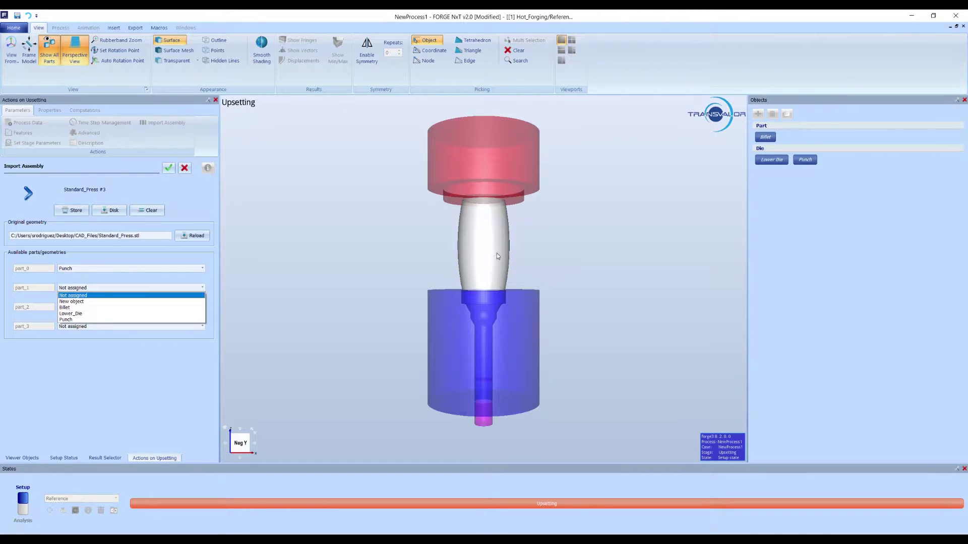
click(146, 308)
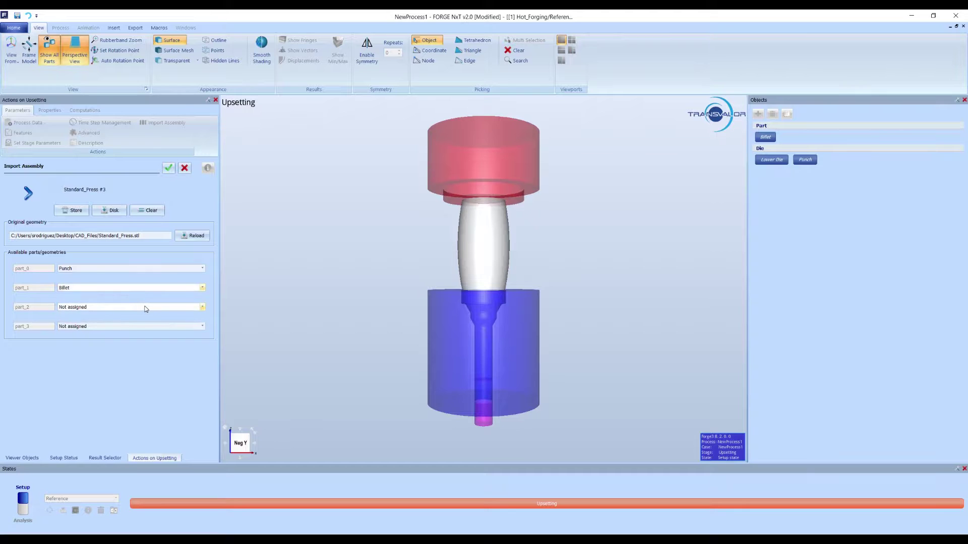
click(193, 307)
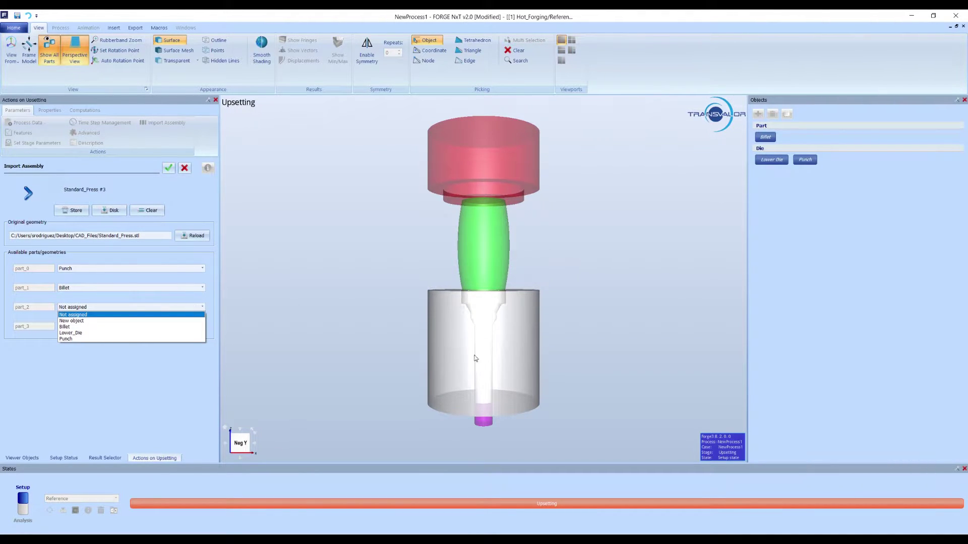
click(111, 334)
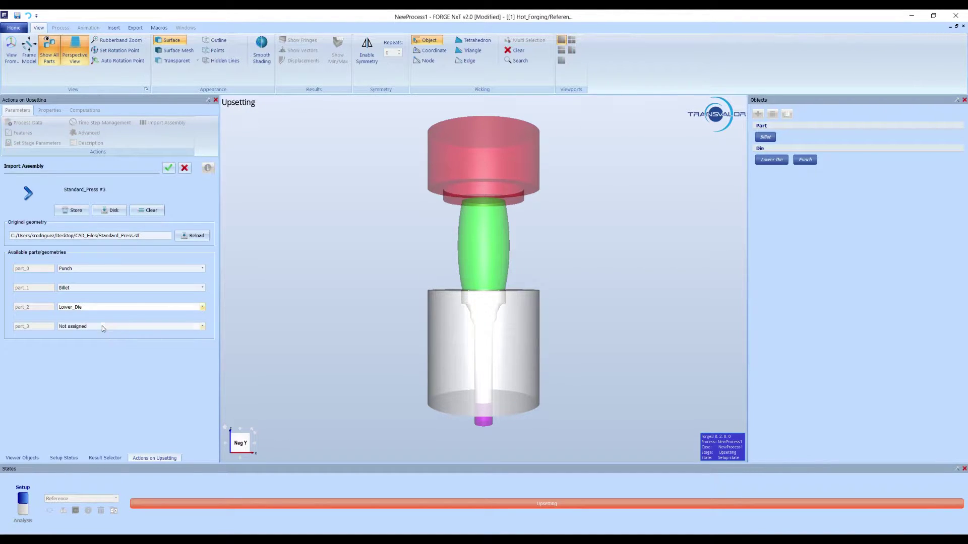
click(102, 326)
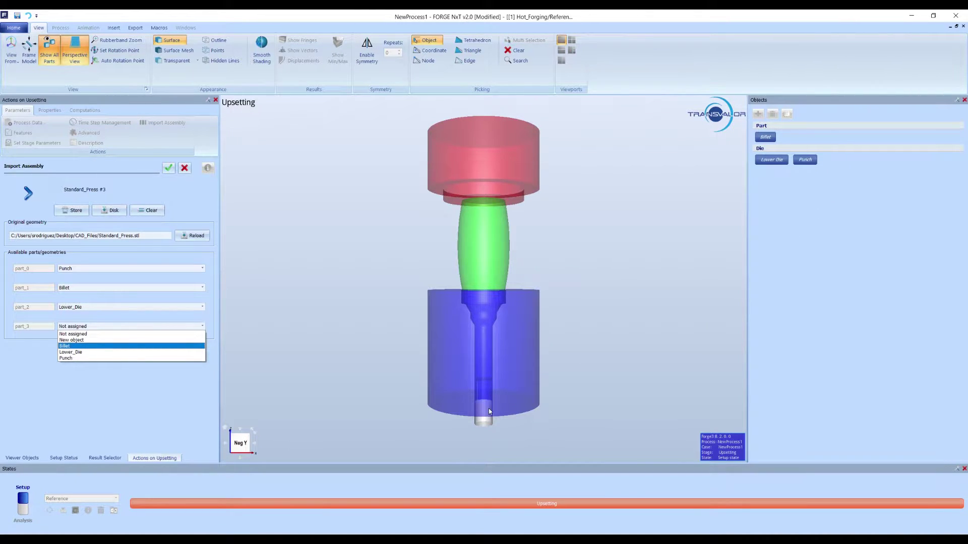
Step: Make part_3 a new object from the 3D Cold Die template, found by searching 'die'
click(68, 339)
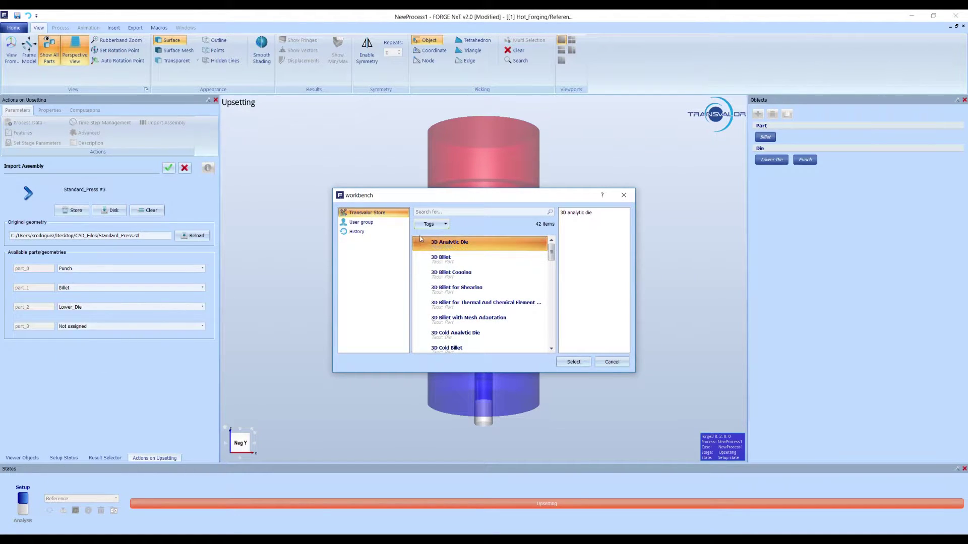
click(433, 212)
text(die)
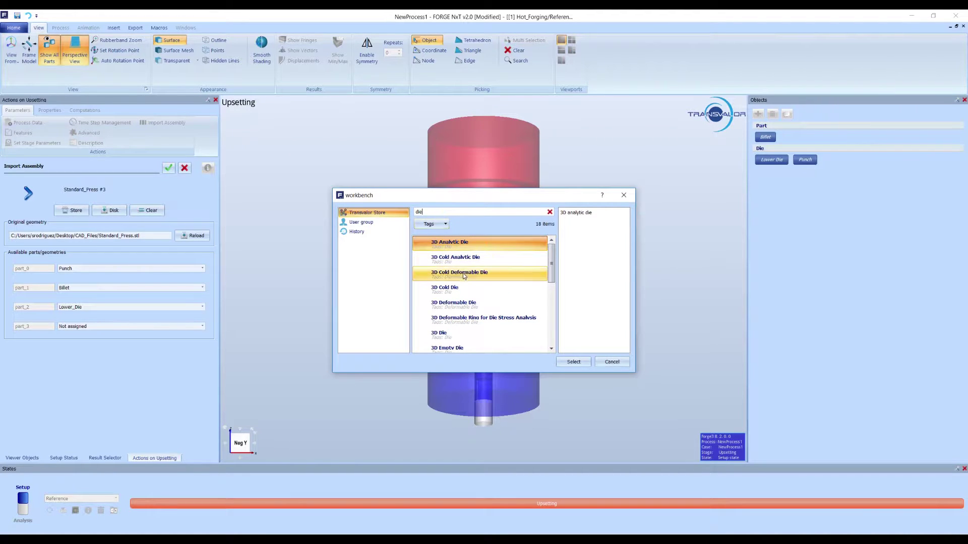
click(459, 289)
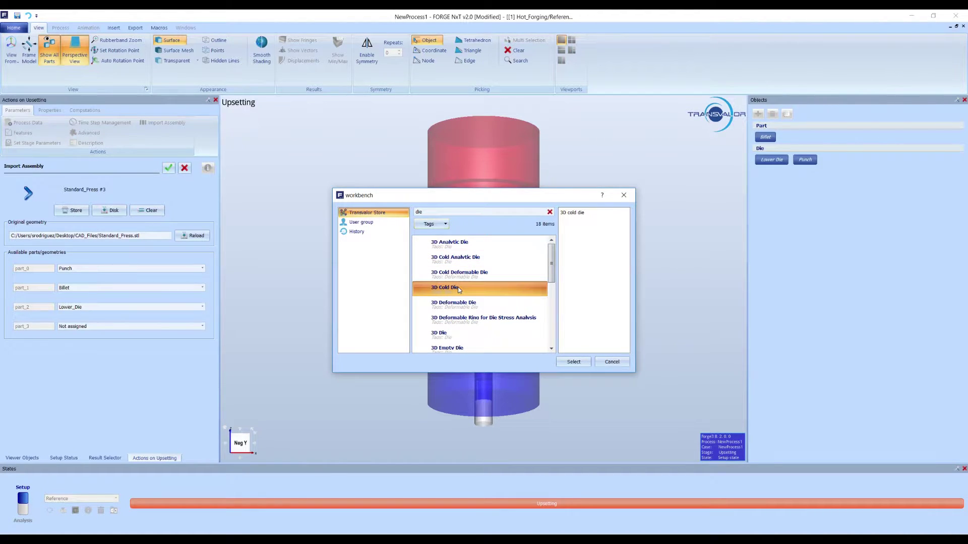
click(583, 363)
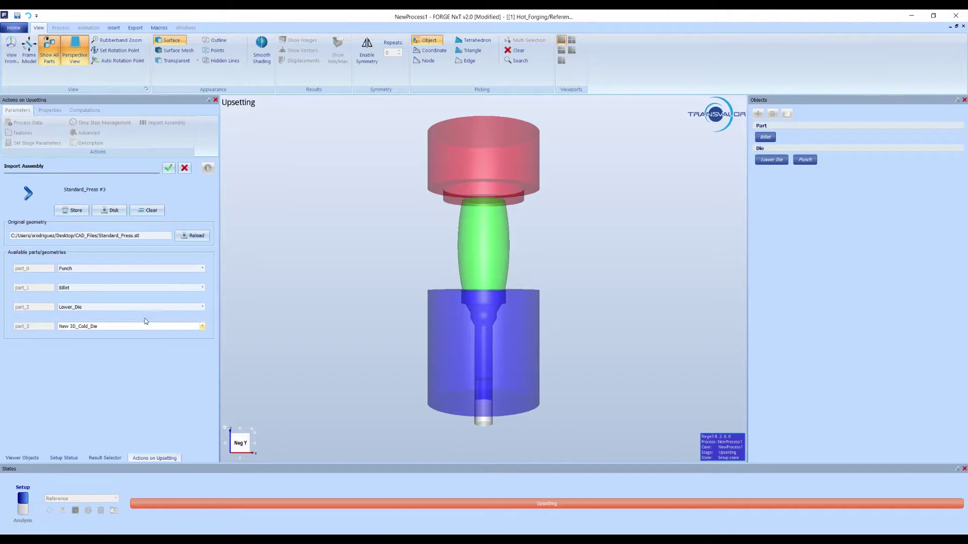
Step: Apply the assembly import and check the Billet, Lower Die, Punch and 3D Cold Die objects
click(169, 168)
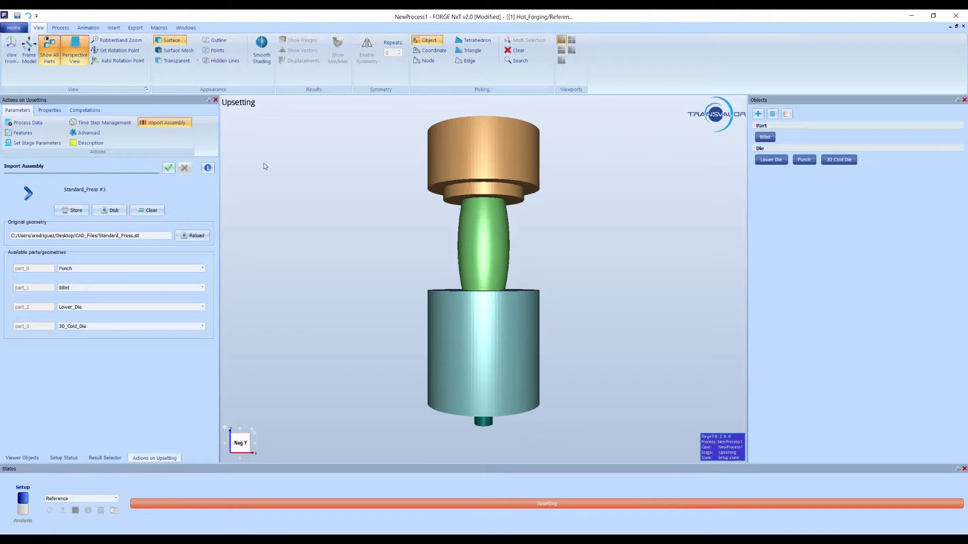
click(766, 137)
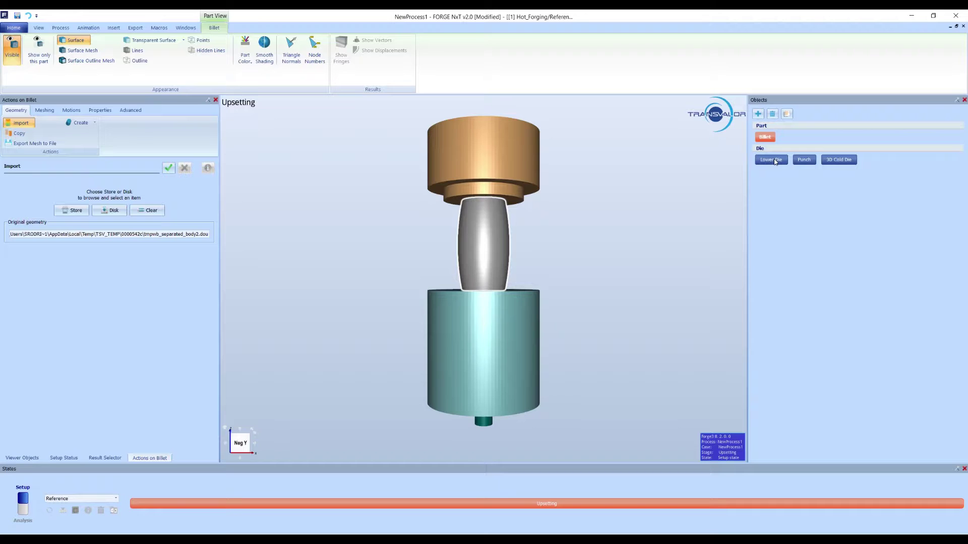
click(775, 159)
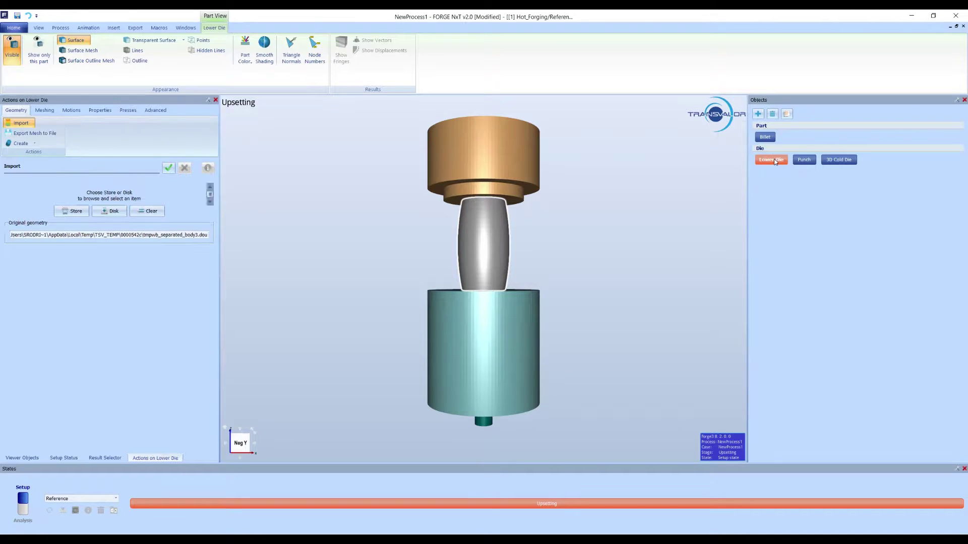
click(805, 161)
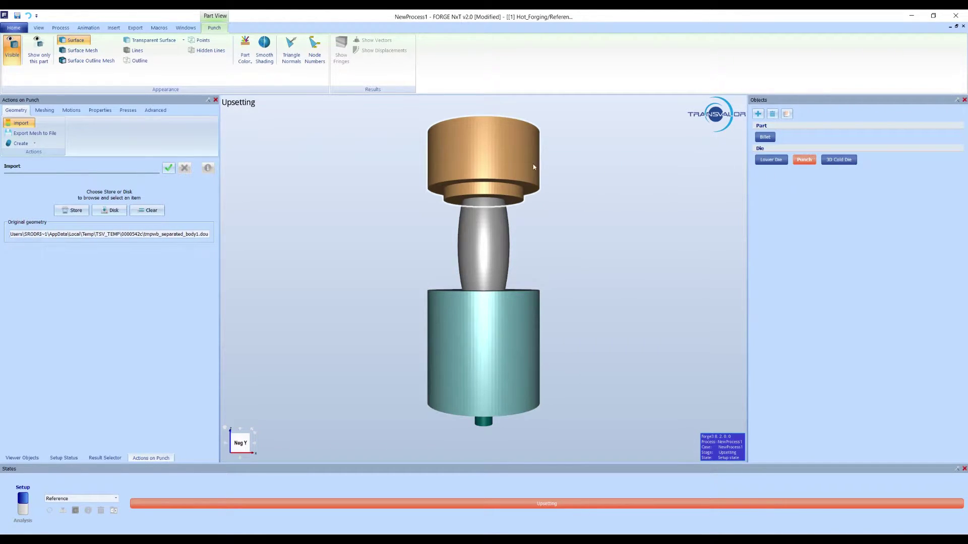
click(841, 160)
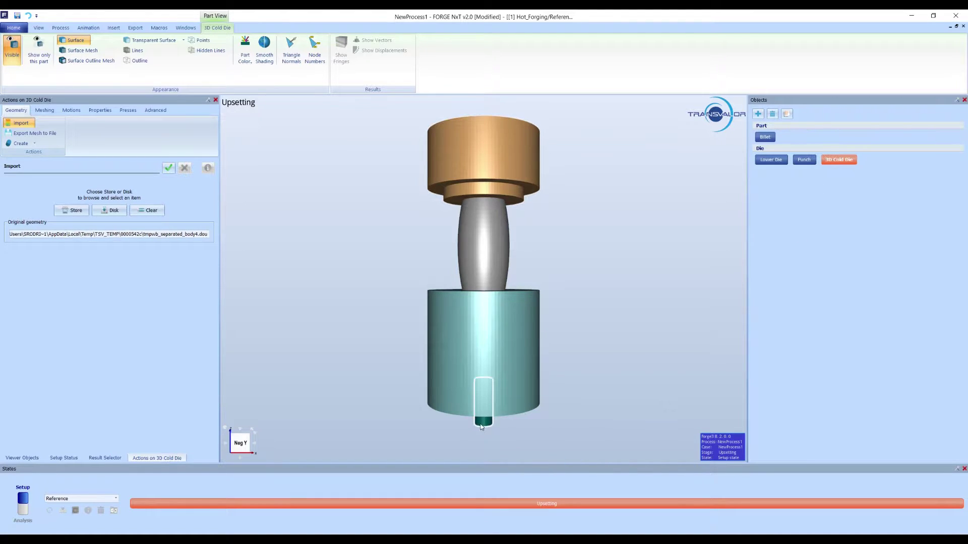
Step: Rename the 3D Cold Die object to Pin and deselect it
double_click(837, 161)
text(Pin)
key(Return)
click(573, 358)
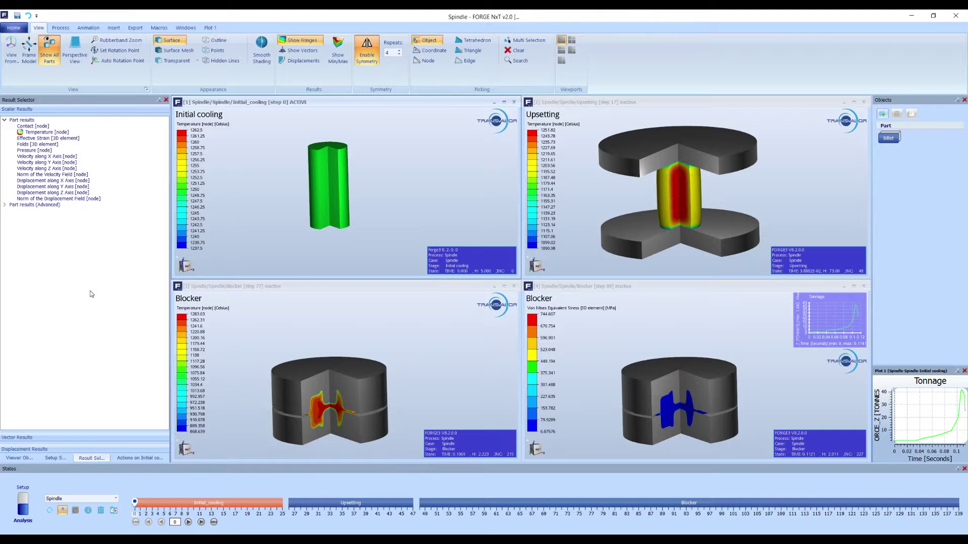
Step: Rotate the four synced Spindle views, change View > Symmetry repeats, and return to Home
drag(303, 203, 283, 211)
drag(359, 138, 353, 131)
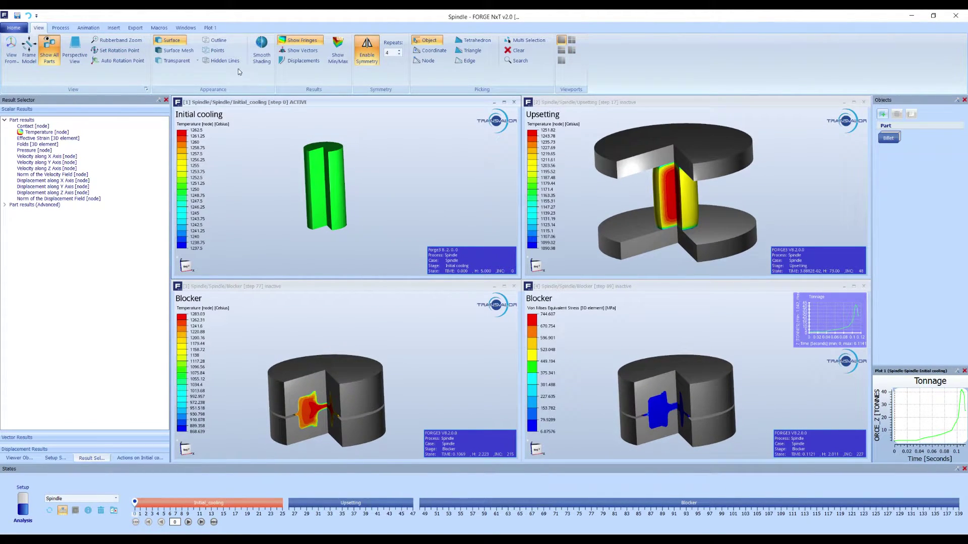
click(195, 29)
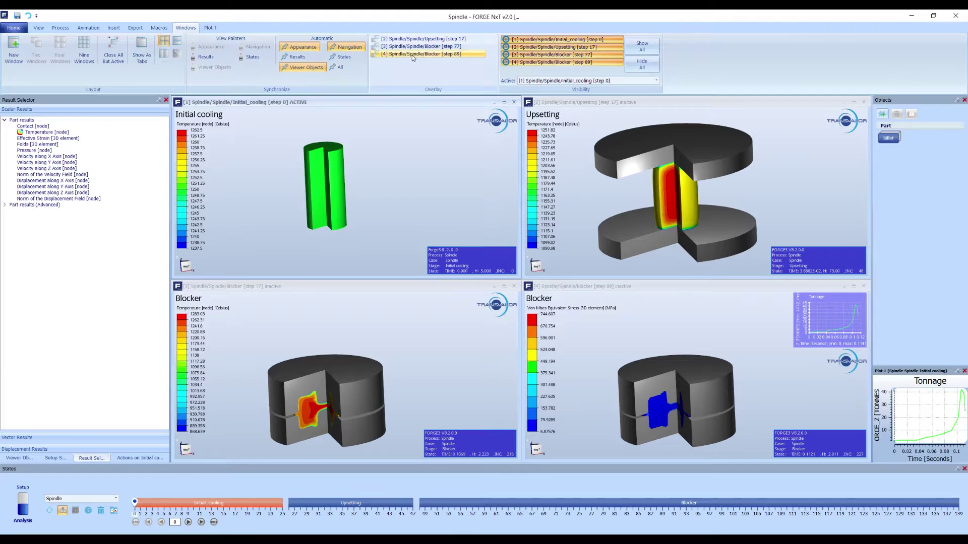
click(114, 28)
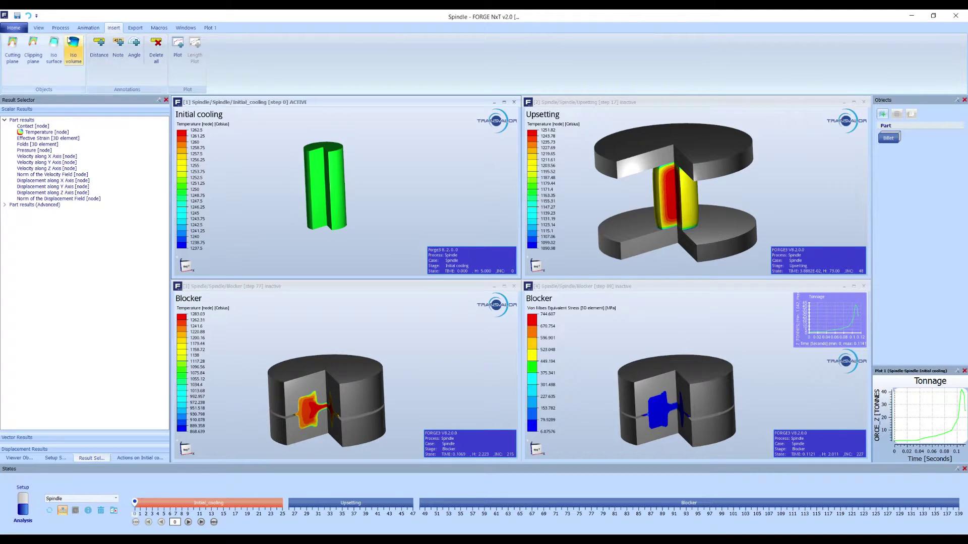
click(39, 28)
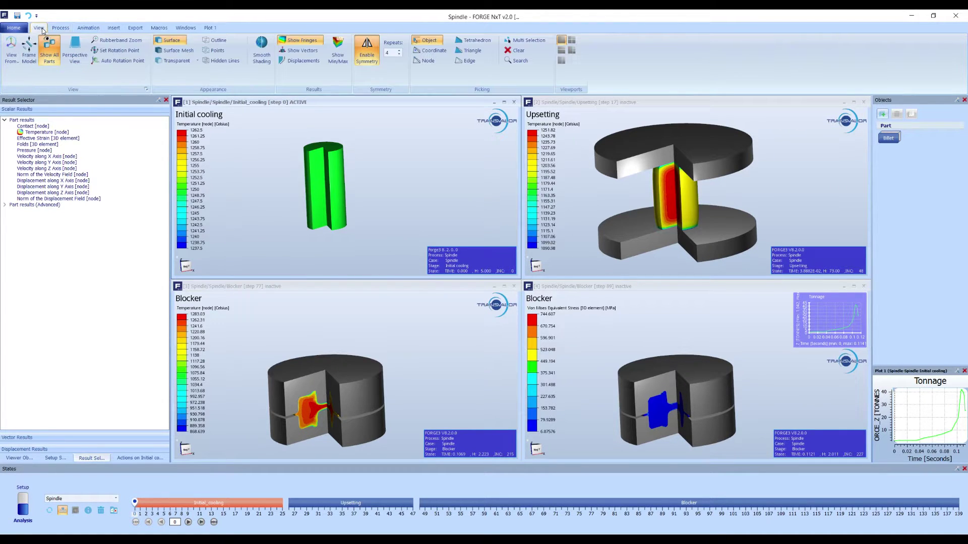
click(398, 54)
click(18, 29)
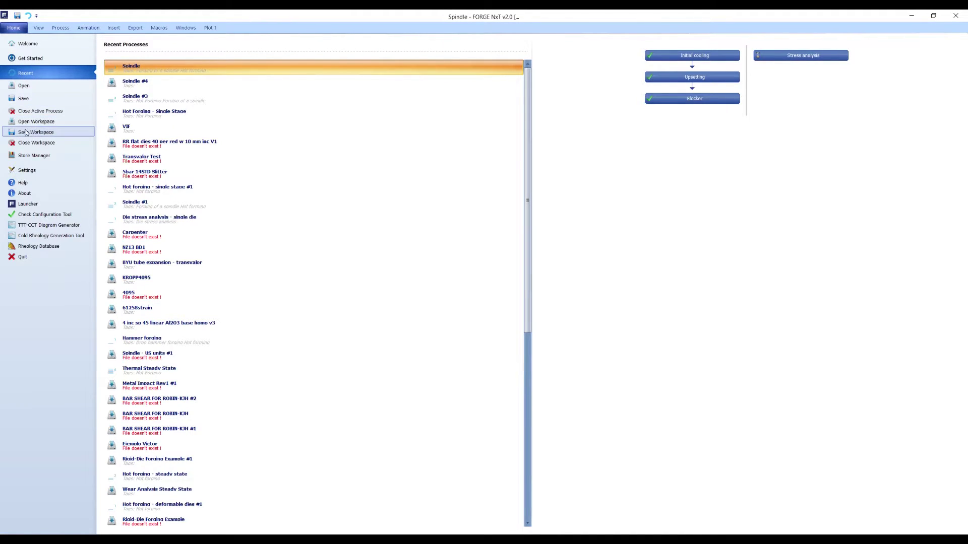
Step: Save the workspace as MyWorkspace.wbw in the Desktop's Workspaces folder
click(48, 134)
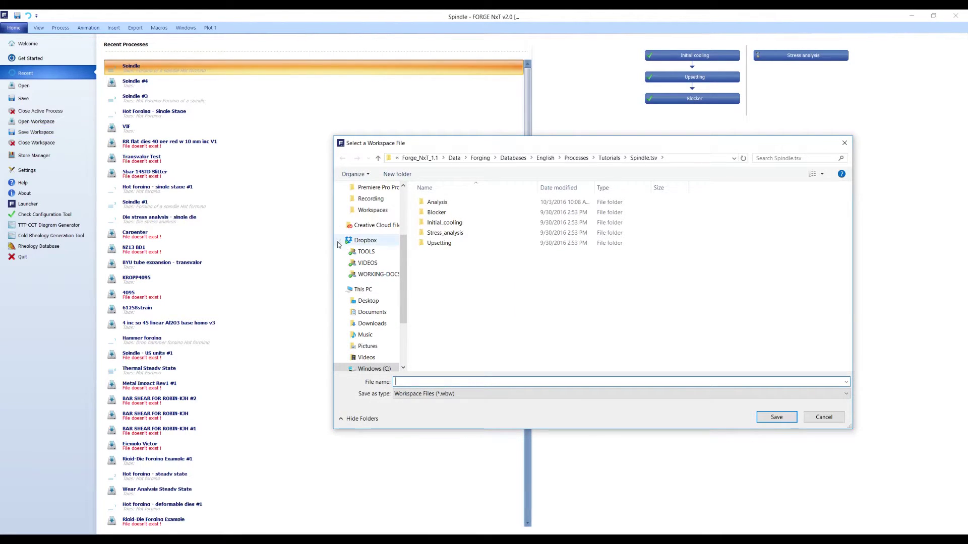
click(368, 301)
double_click(550, 214)
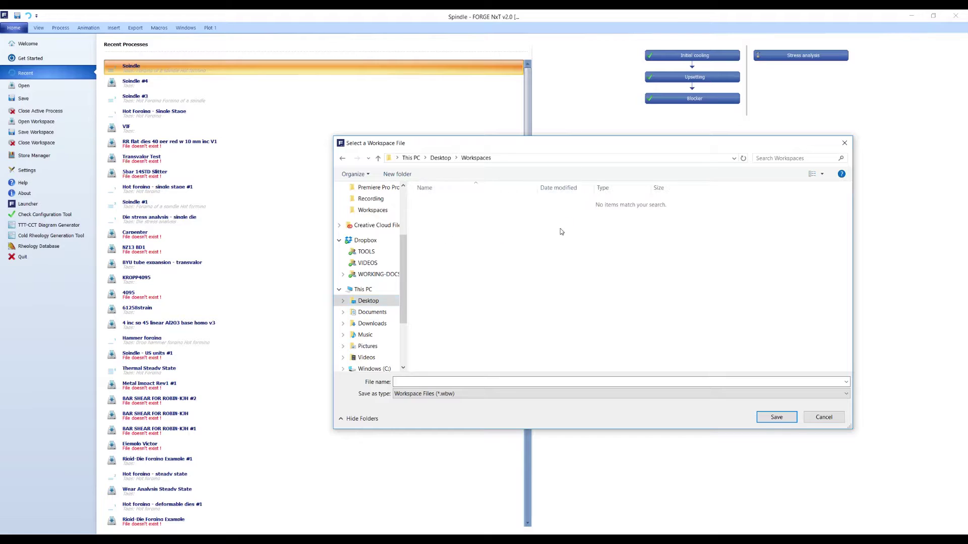
click(464, 382)
text(M)
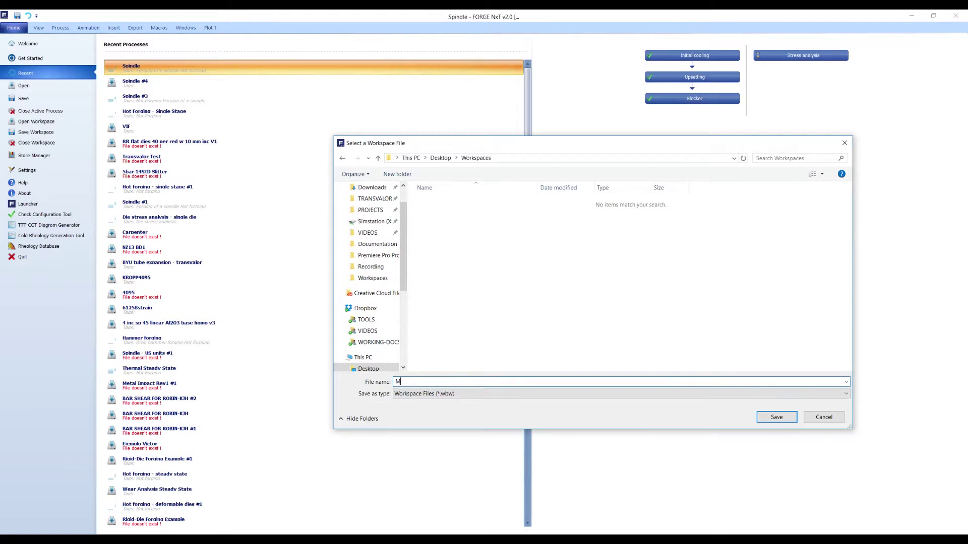
text(yWorkspace)
click(774, 418)
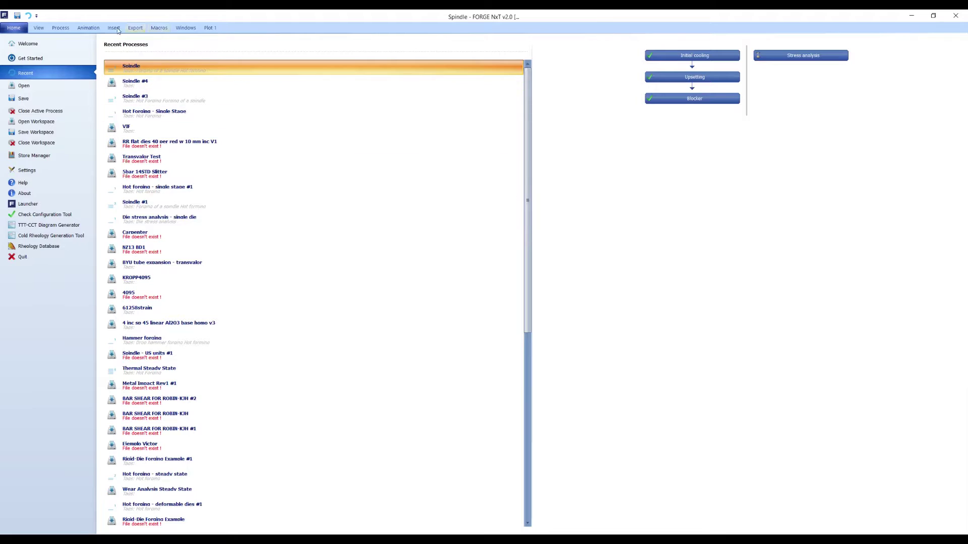
Step: Open MyWorkspace.wbw from Desktop > Workspaces using Home > Open Workspace
click(38, 27)
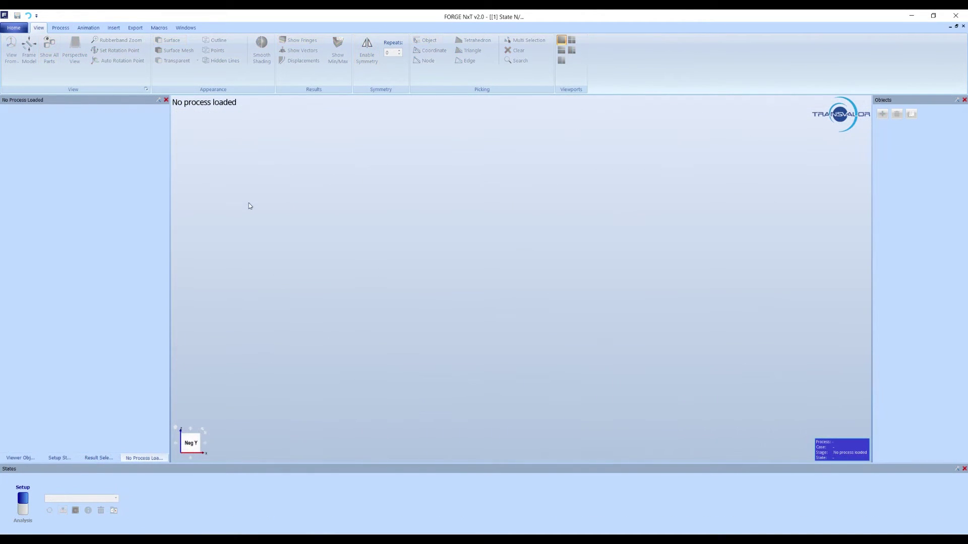
click(14, 28)
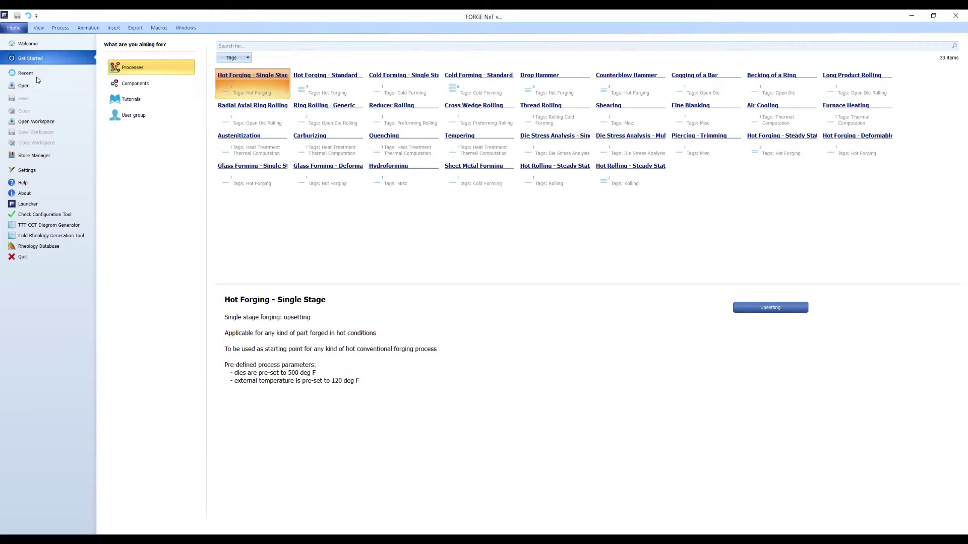
click(45, 122)
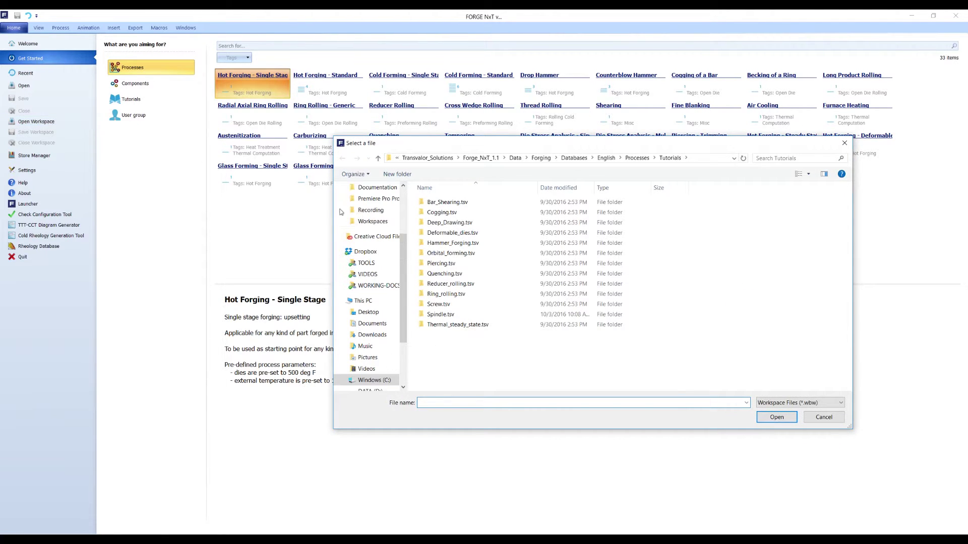
click(369, 312)
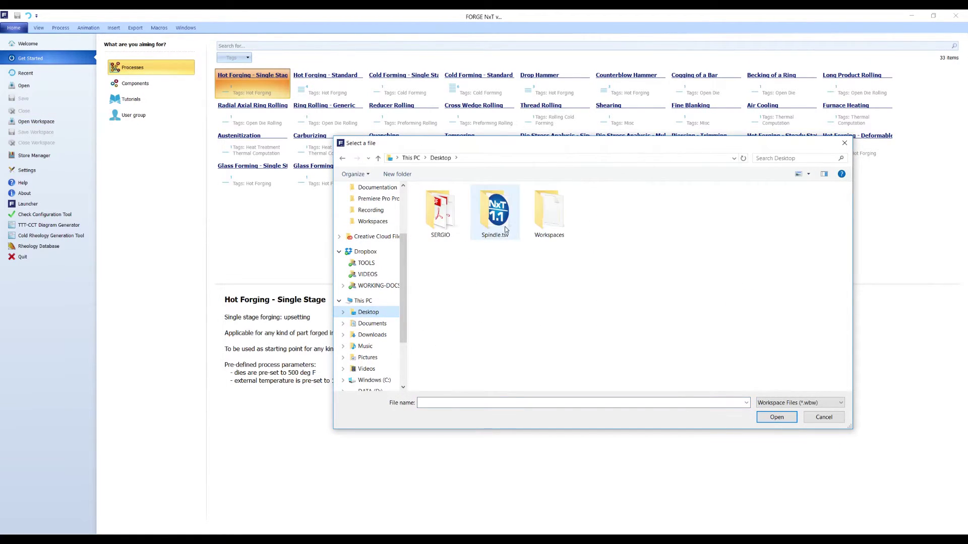
double_click(540, 215)
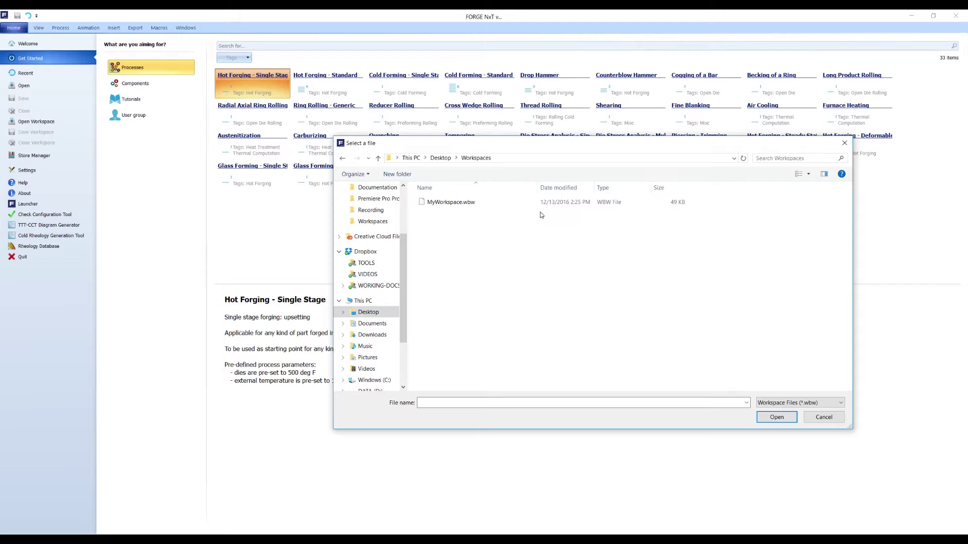
click(452, 203)
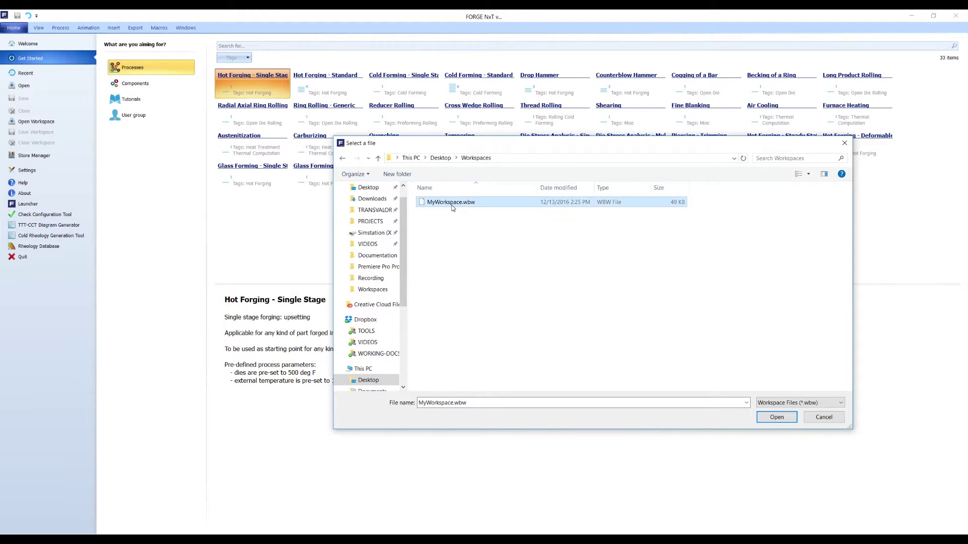
click(775, 419)
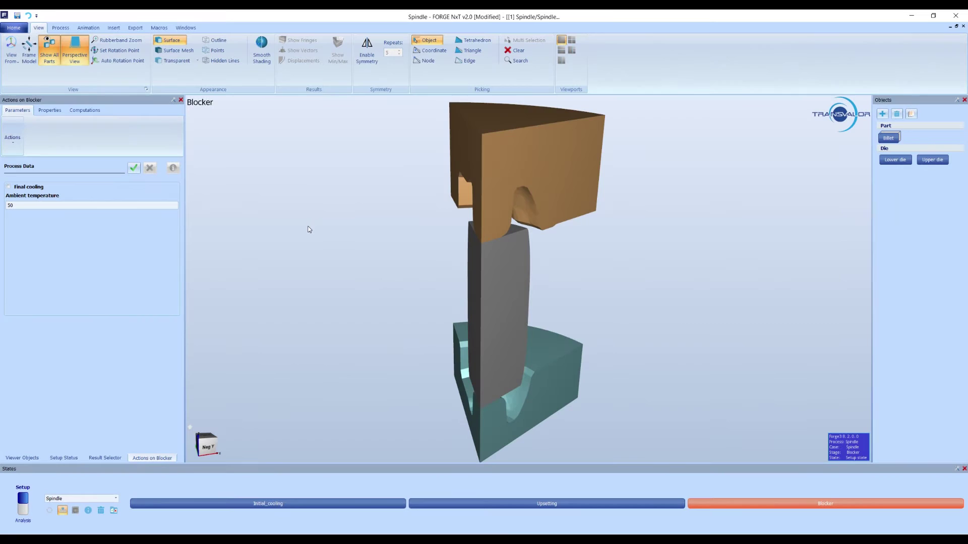
Step: Add a 3D Marking Grid object to the process, found by searching 'mark'
click(882, 113)
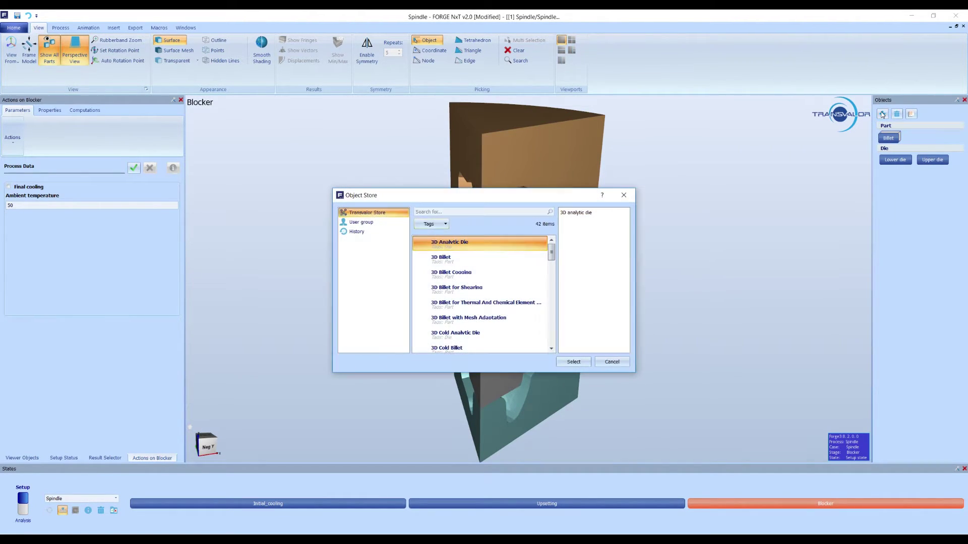
click(498, 212)
text(markin)
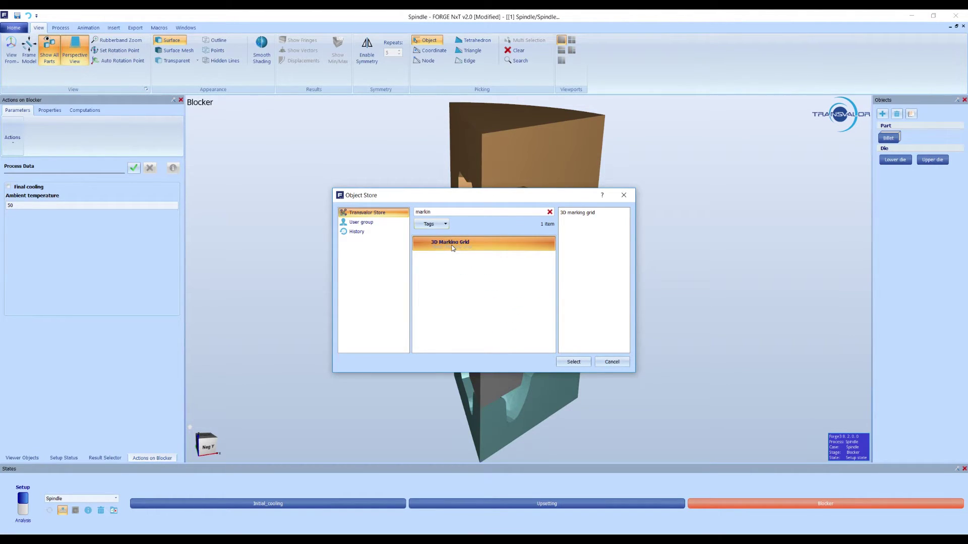
click(452, 247)
double_click(452, 247)
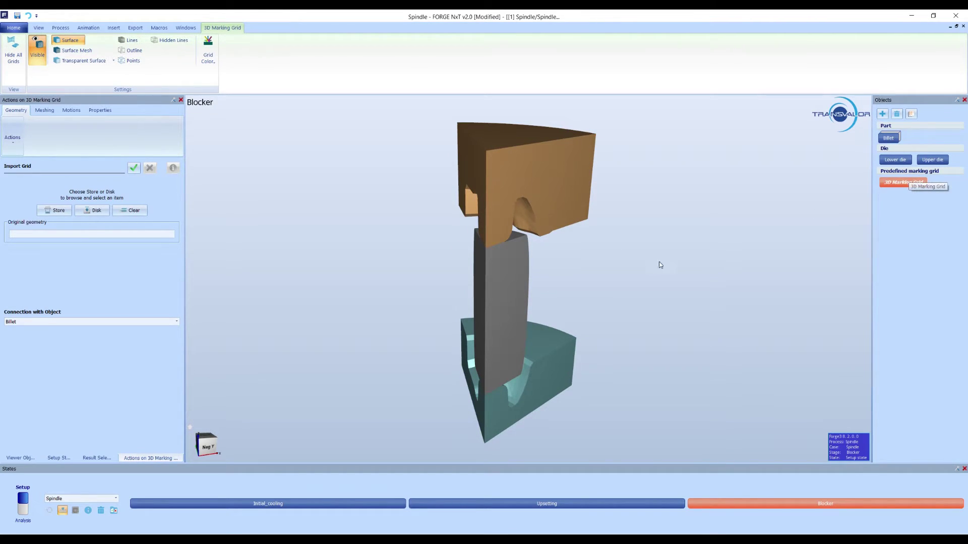
Step: Make the billet transparent
click(507, 289)
click(506, 290)
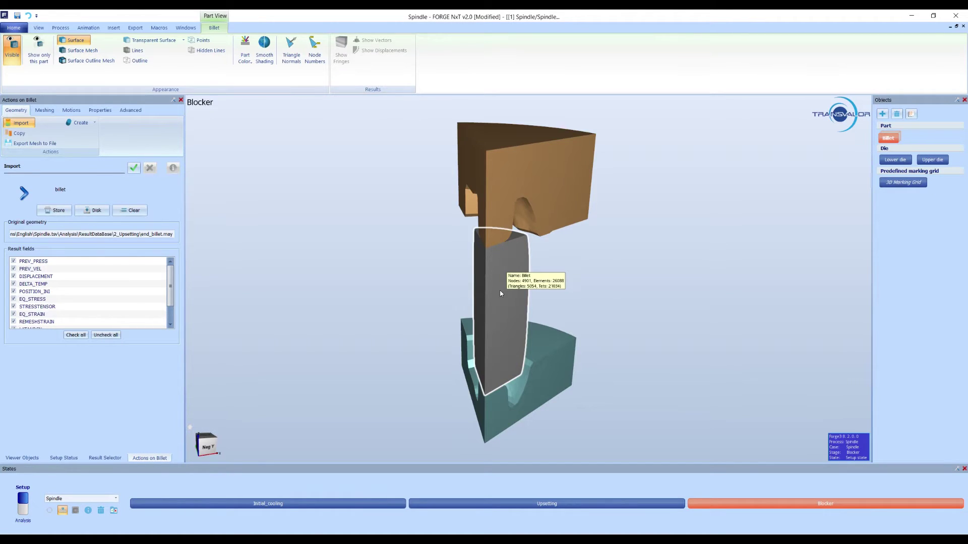
click(150, 40)
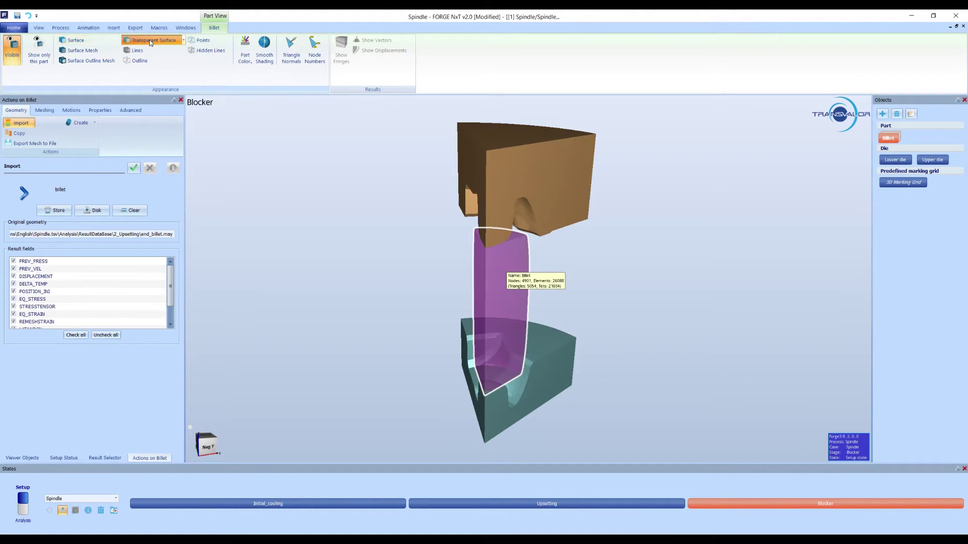
click(435, 264)
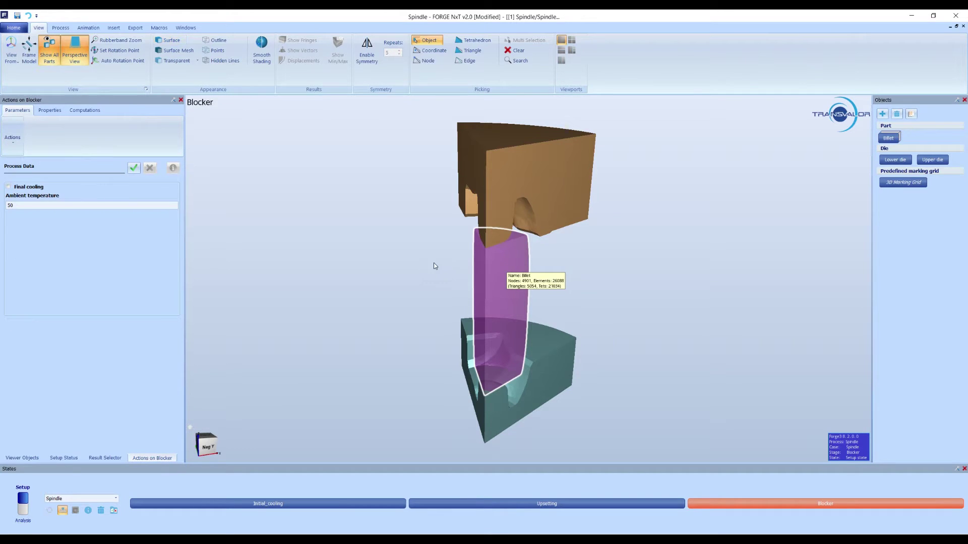
Step: Select the 3D Marking Grid and widen its Actions panel to show every grid option
click(896, 183)
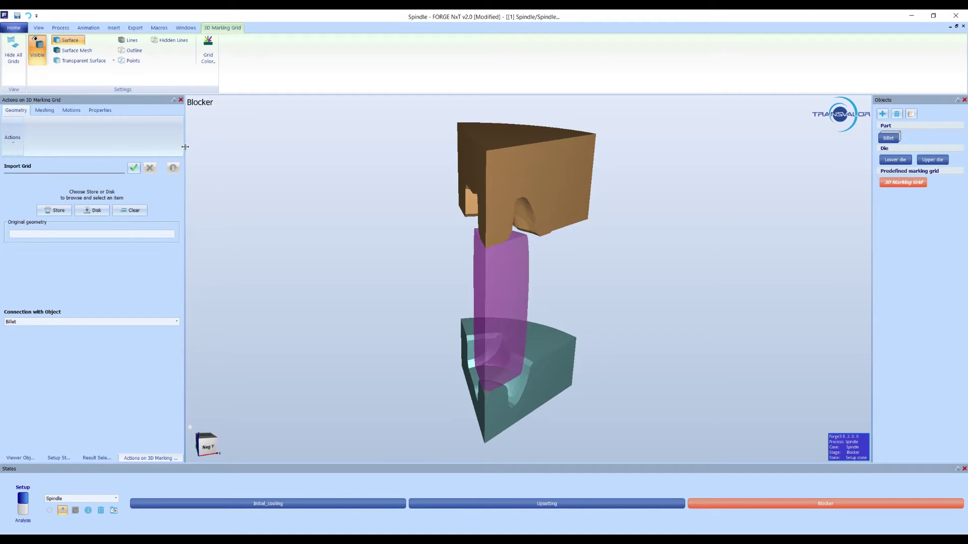
drag(185, 147, 267, 146)
scroll(267, 147, up, 3)
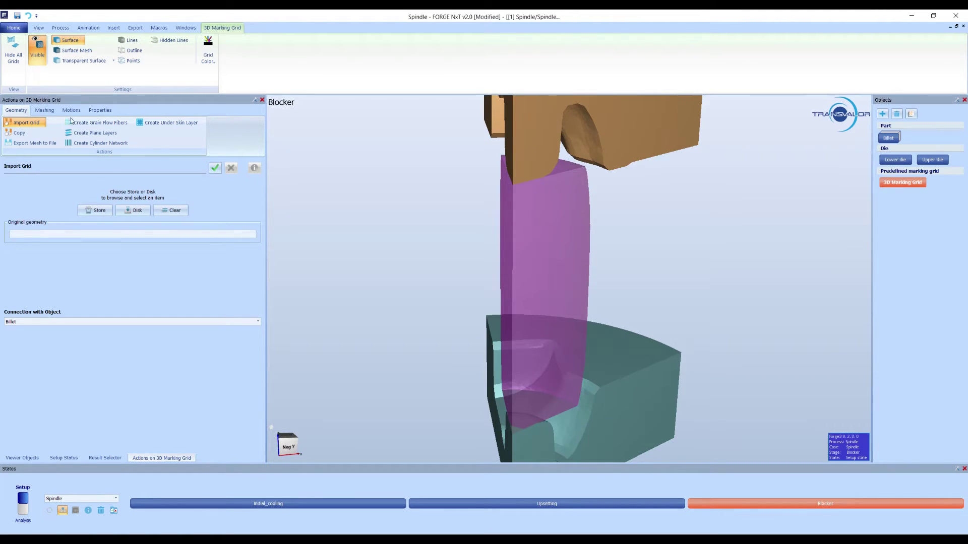
Step: Slice the billet with 10 plane layers seeded from a point picked at Z 70.0268
click(98, 122)
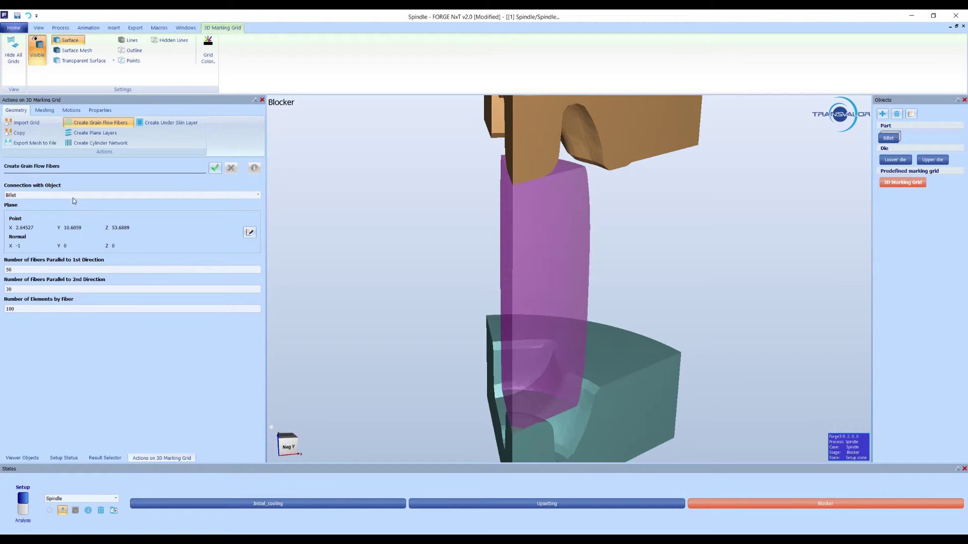
click(91, 134)
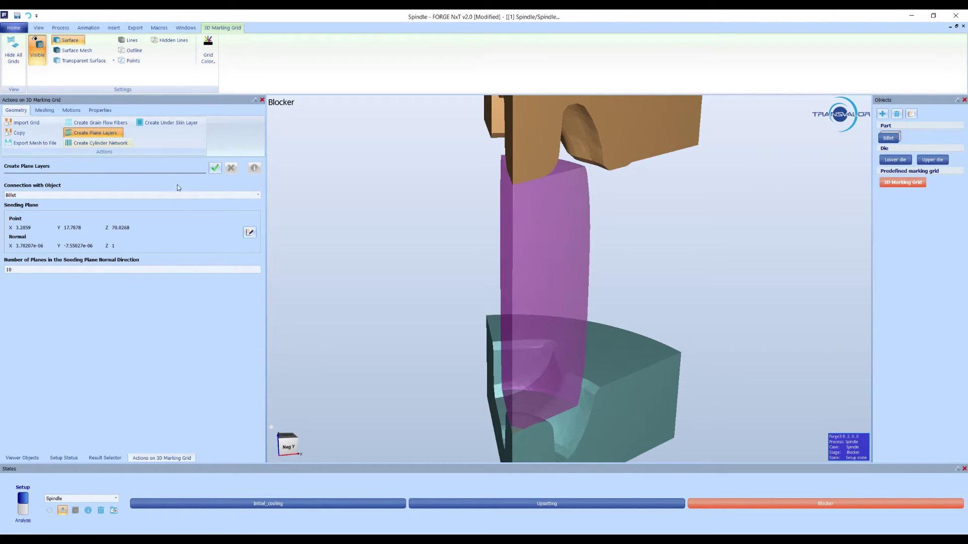
click(249, 233)
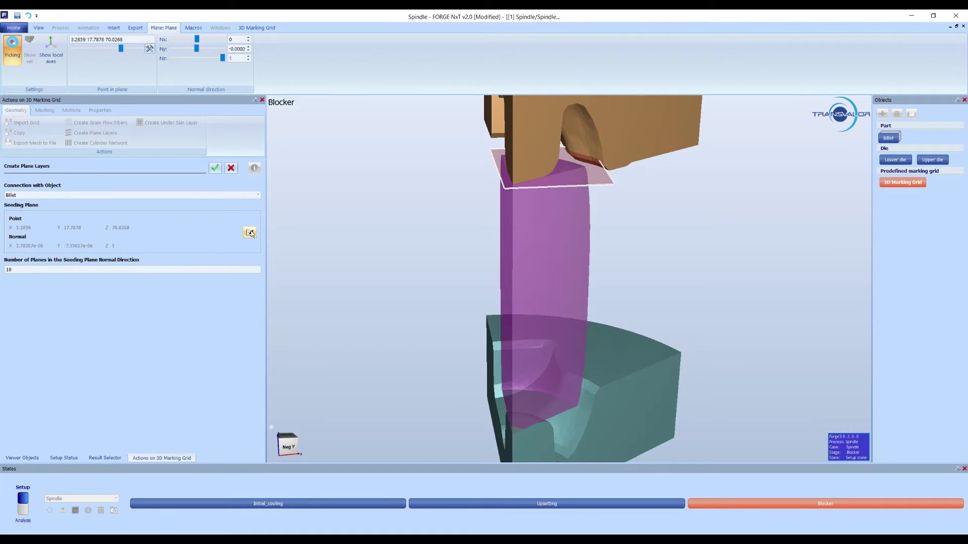
click(560, 160)
double_click(8, 270)
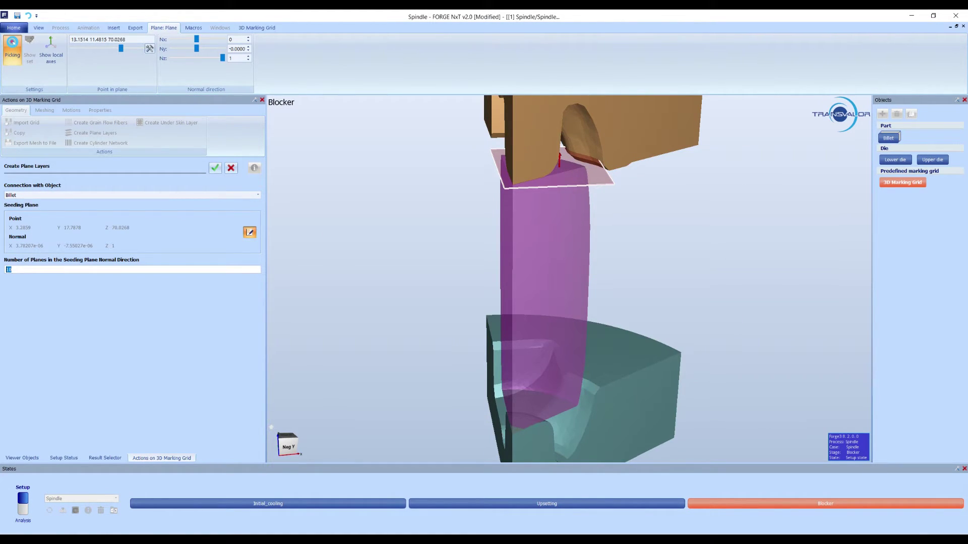
click(216, 170)
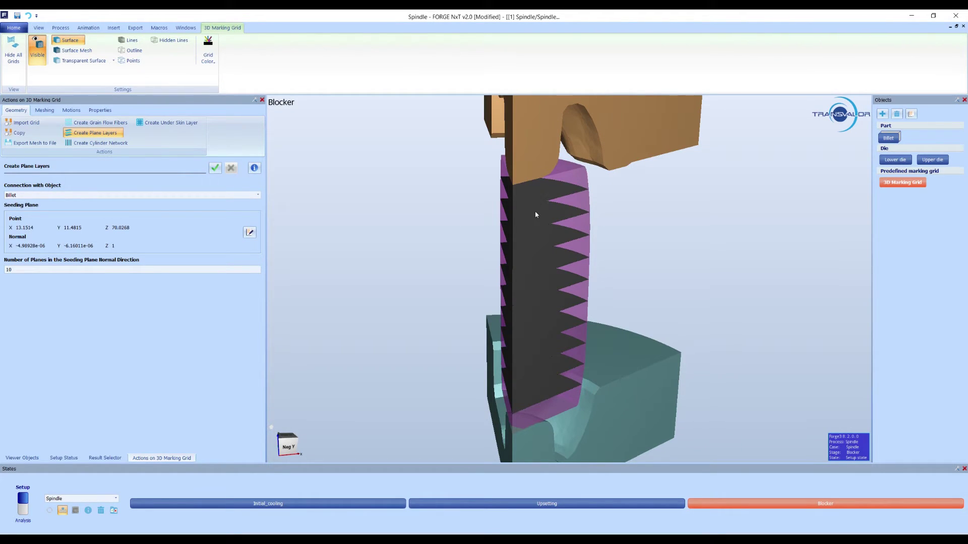
scroll(546, 341, up, 3)
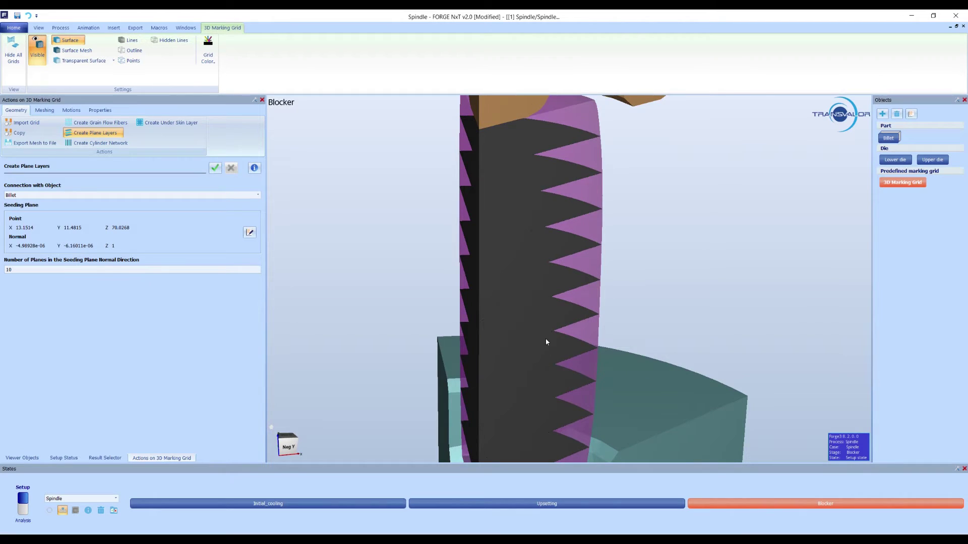
scroll(546, 338, down, 1)
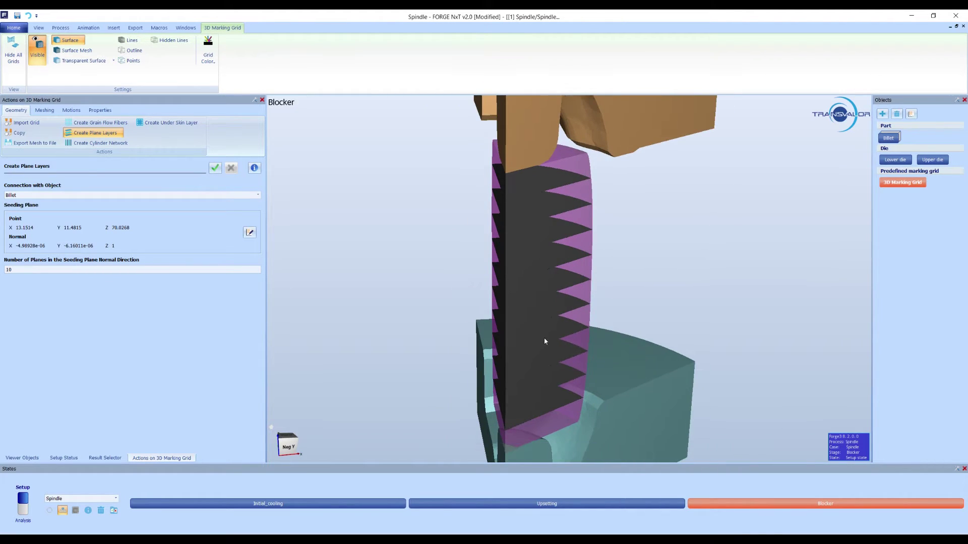
Step: Create a 10×10 cylinder network of radius 1, seeded from a point picked on the billet
click(84, 144)
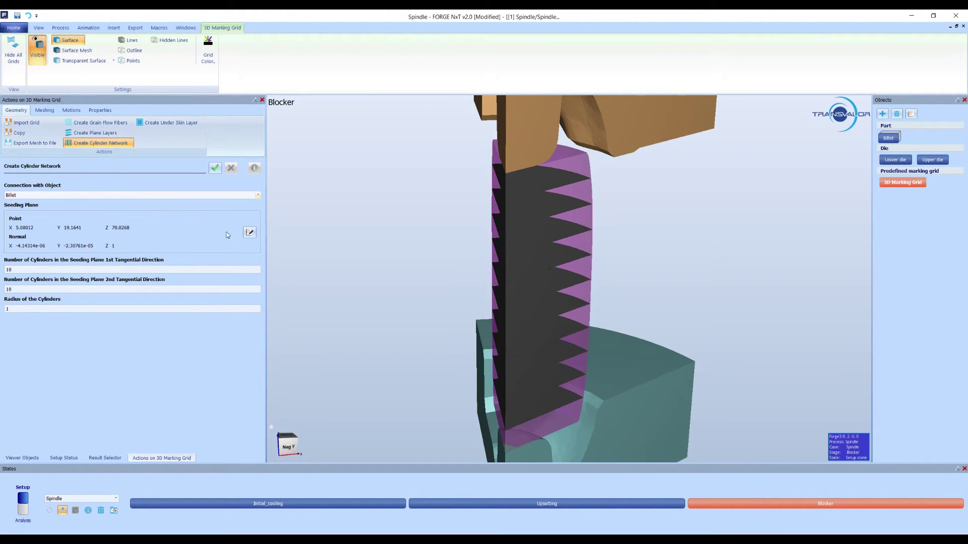
click(249, 234)
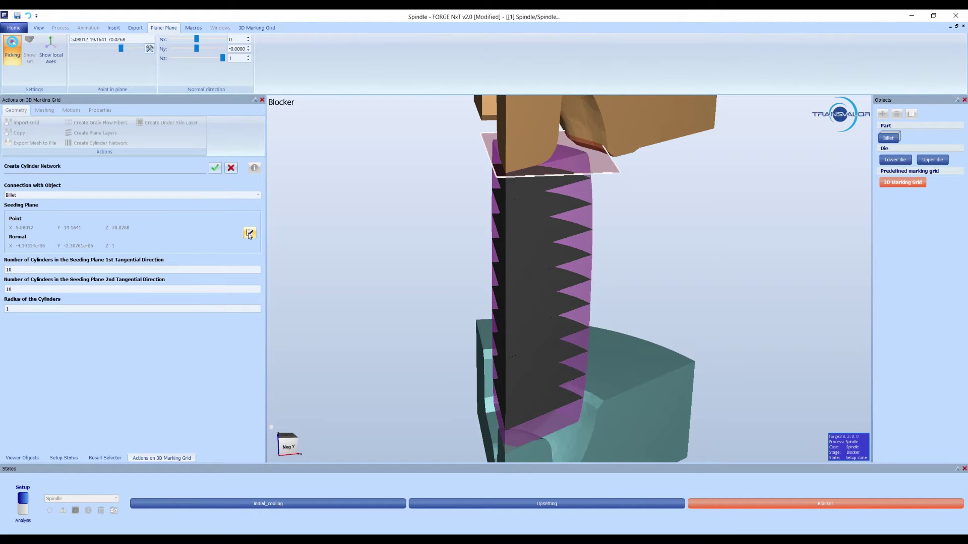
click(562, 150)
click(11, 269)
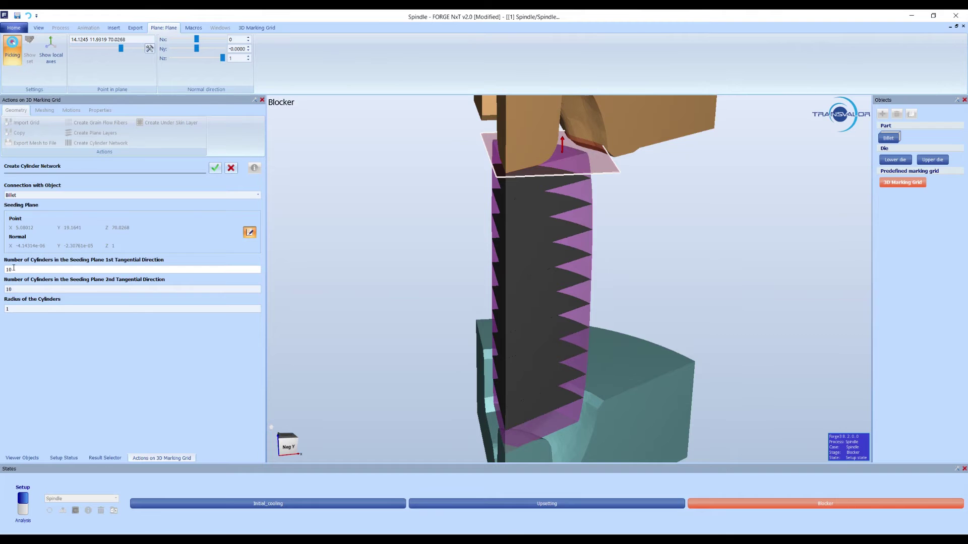
click(10, 289)
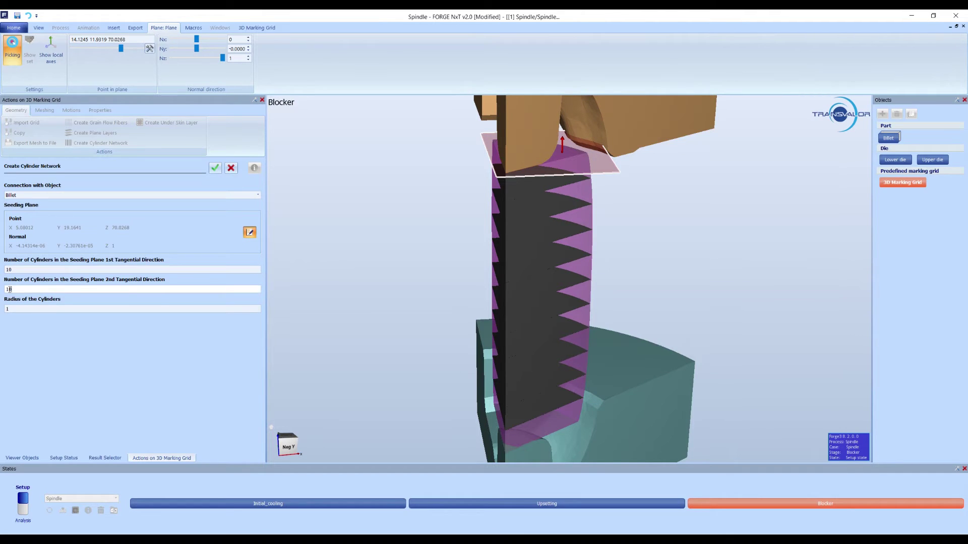
click(216, 168)
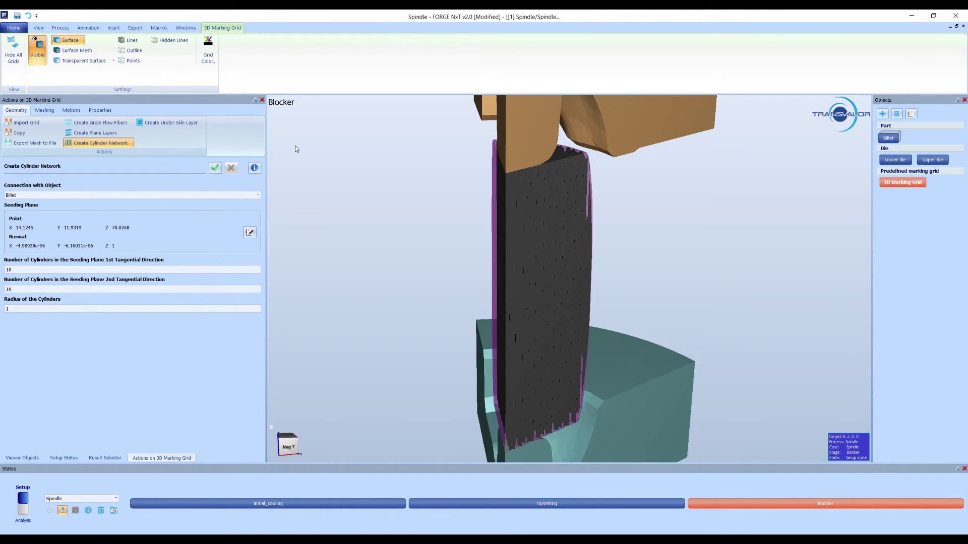
Step: Deselect the grid and orbit the billet to an upright side view to inspect it
scroll(533, 199, up, 6)
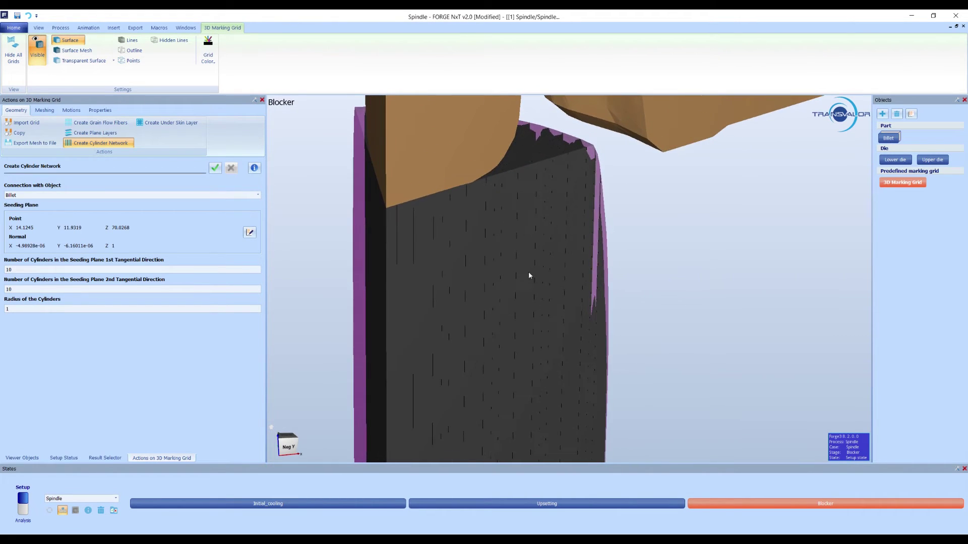
key(Escape)
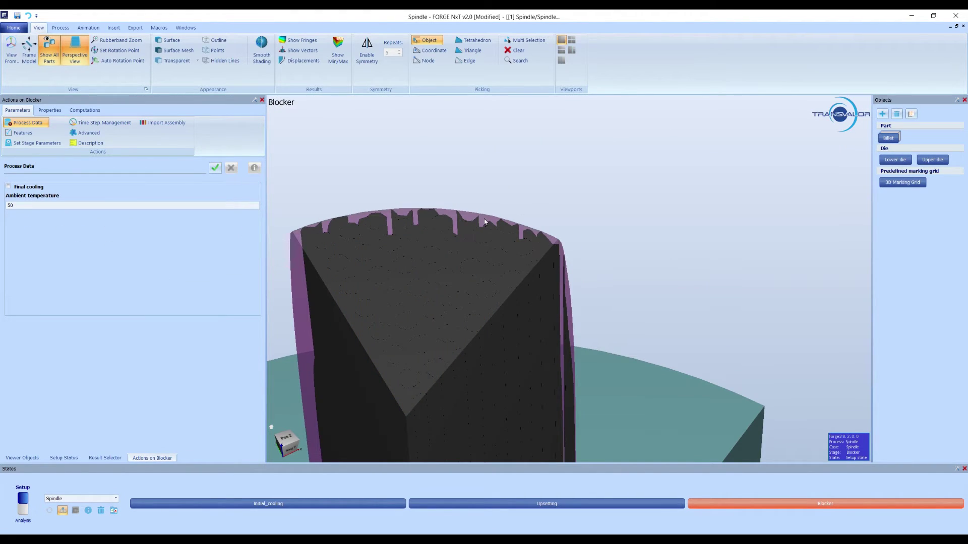
drag(485, 222, 497, 331)
scroll(571, 316, up, 3)
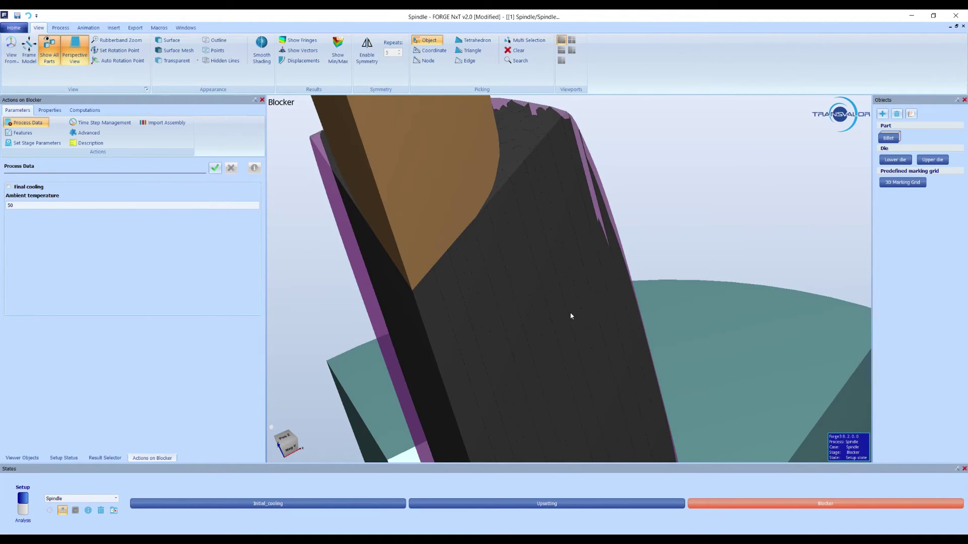
drag(571, 316, 438, 200)
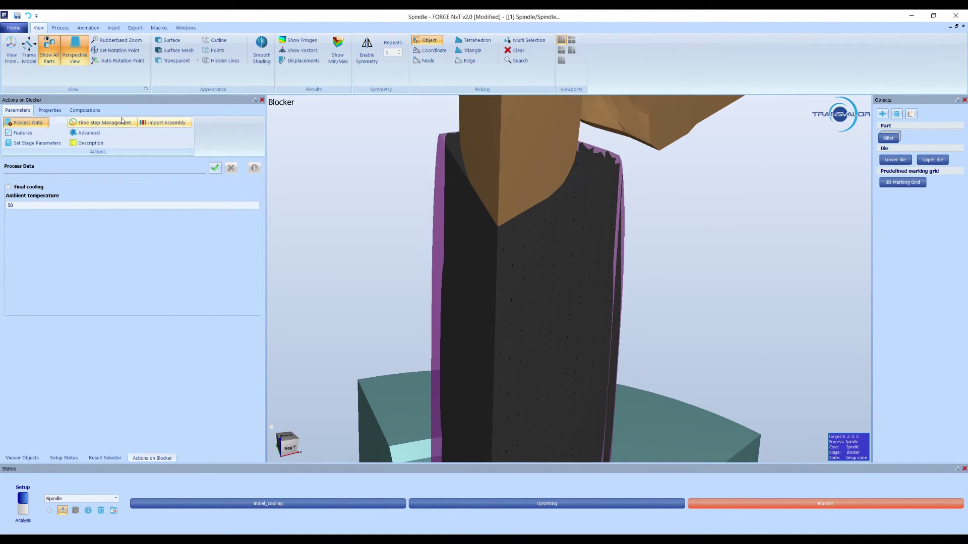
Step: Add an under-skin layer to the 3D Marking Grid at depth 0.1
click(895, 183)
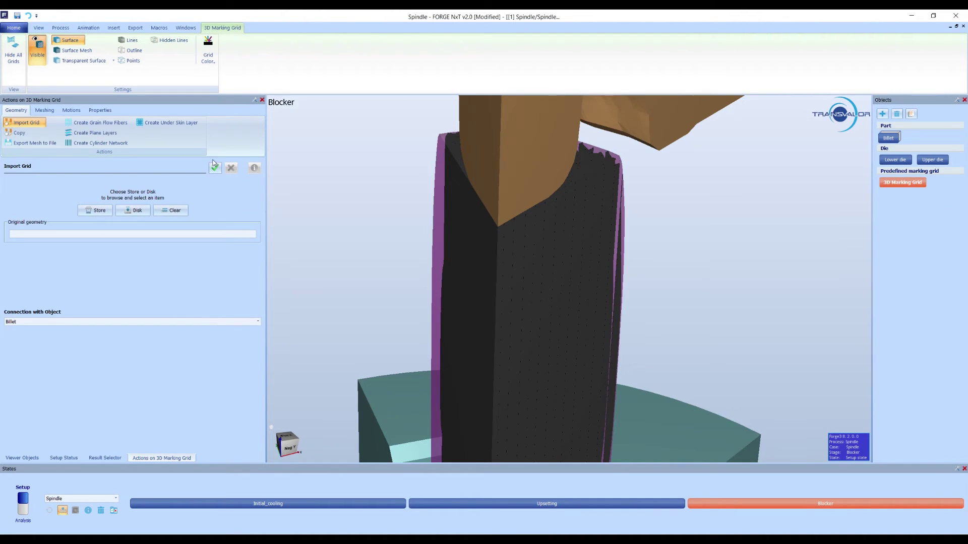
click(163, 126)
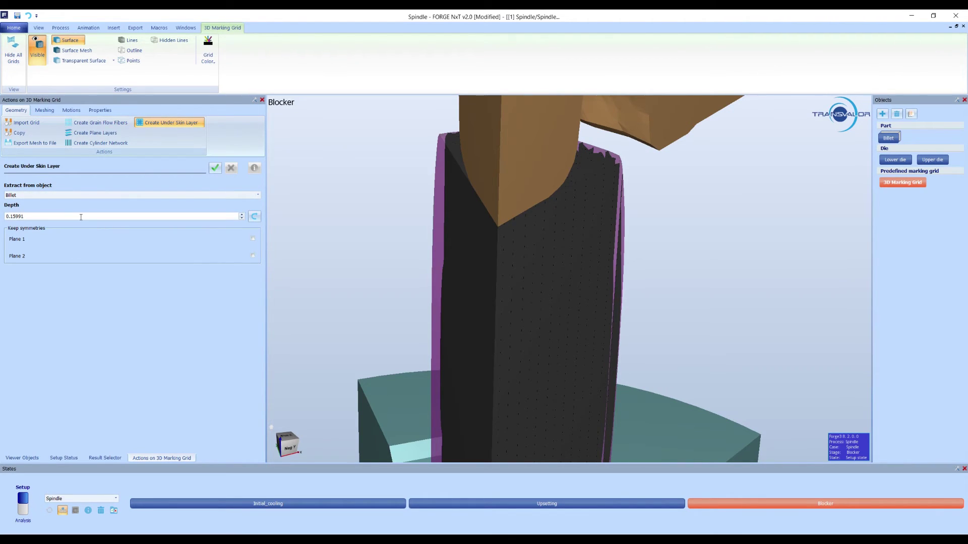
double_click(65, 217)
text(1)
click(215, 168)
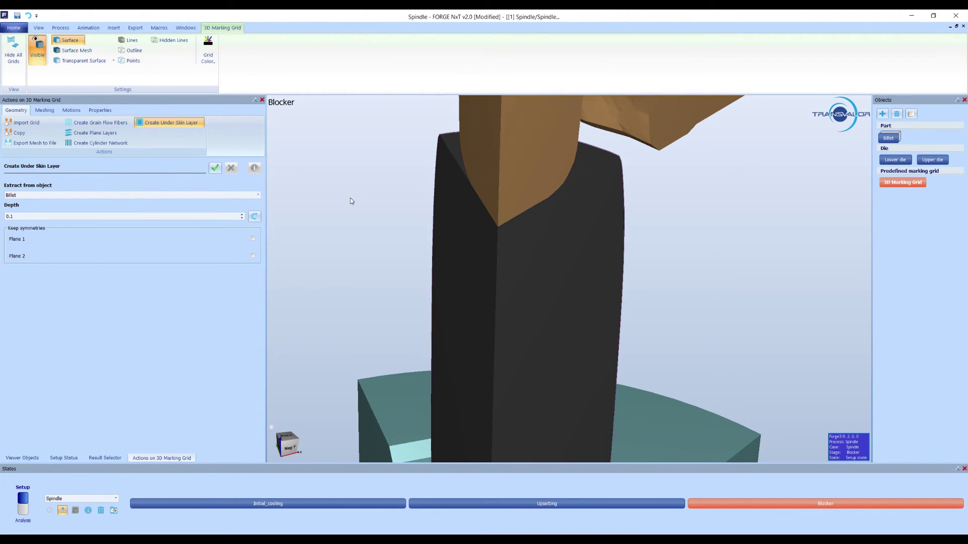
Step: Change the under-skin layer depth to 0.4, apply it, and zoom in on the billet
click(13, 216)
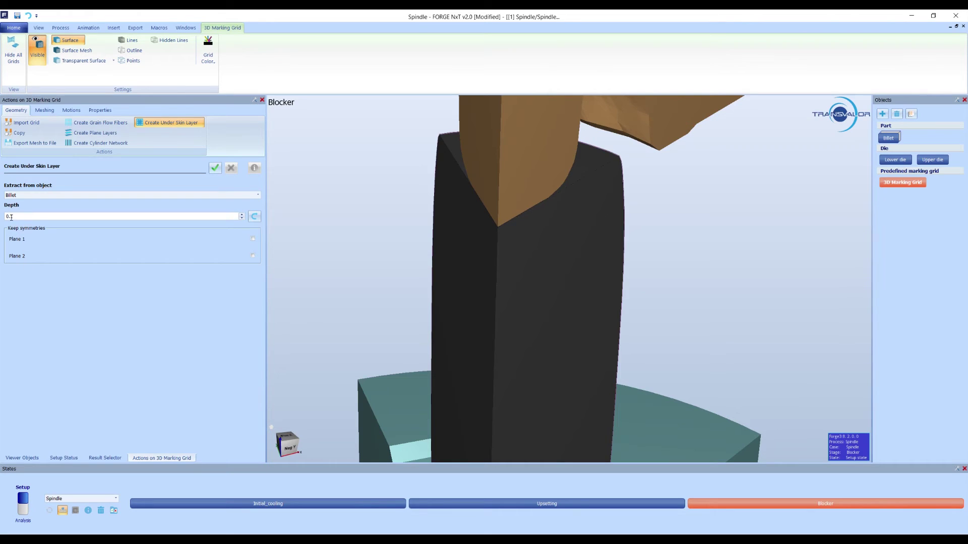
double_click(11, 216)
text(4)
key(Return)
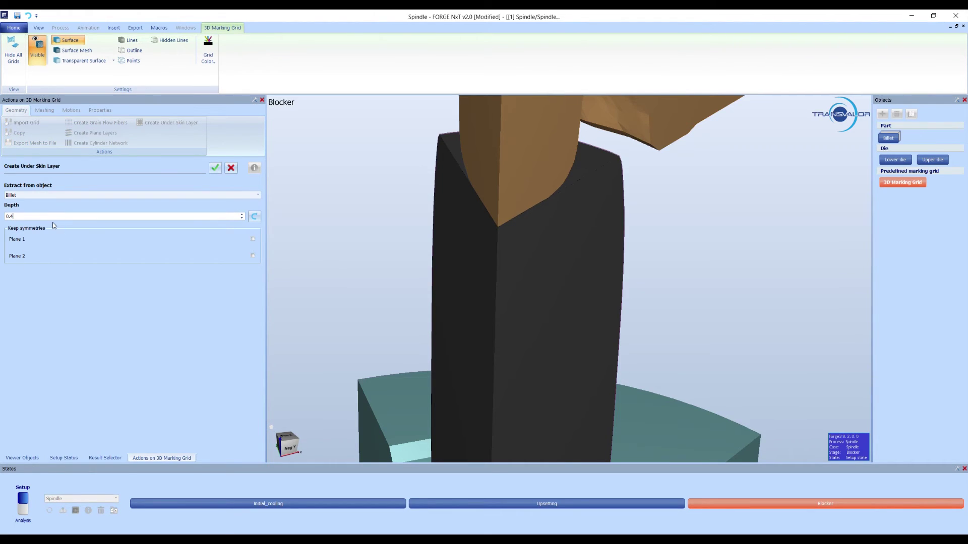
click(216, 169)
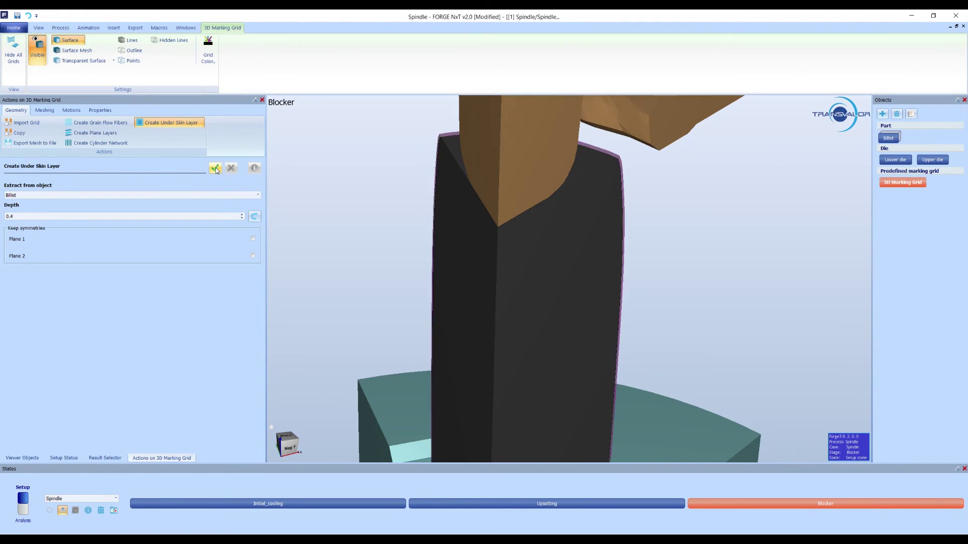
scroll(554, 215, up, 10)
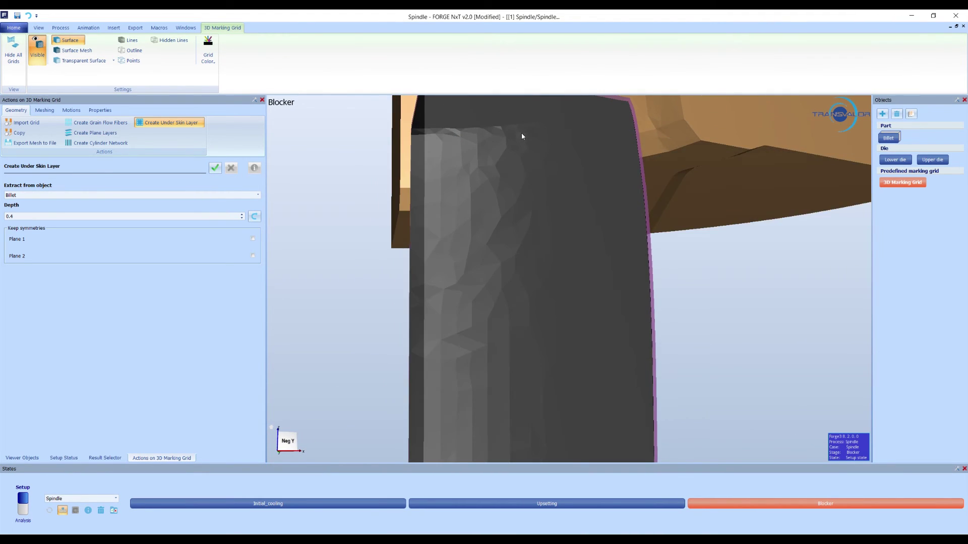
scroll(503, 314, up, 8)
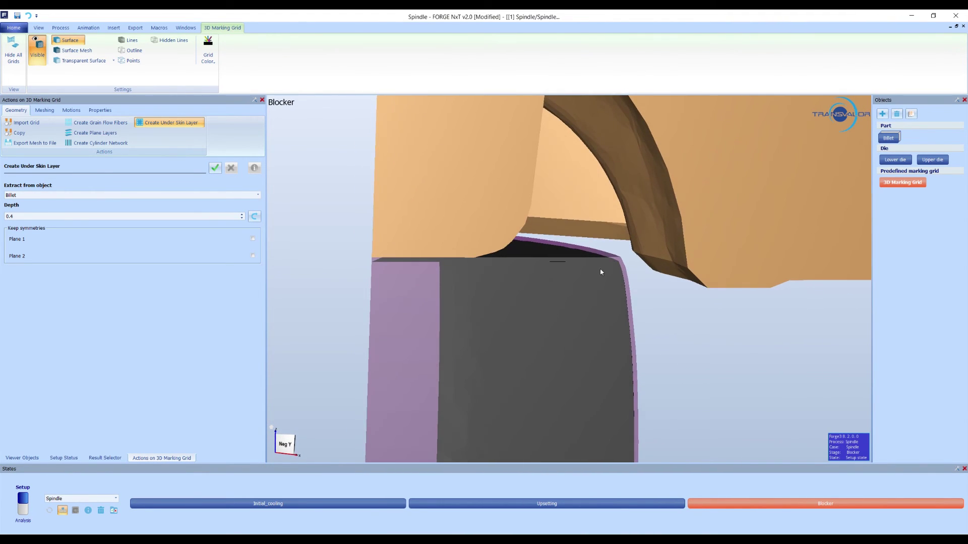
scroll(661, 266, up, 8)
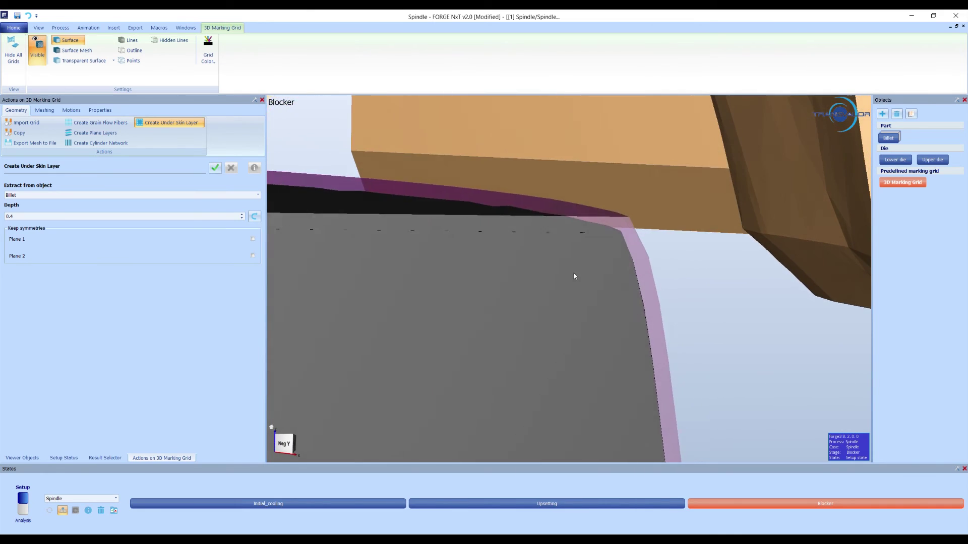